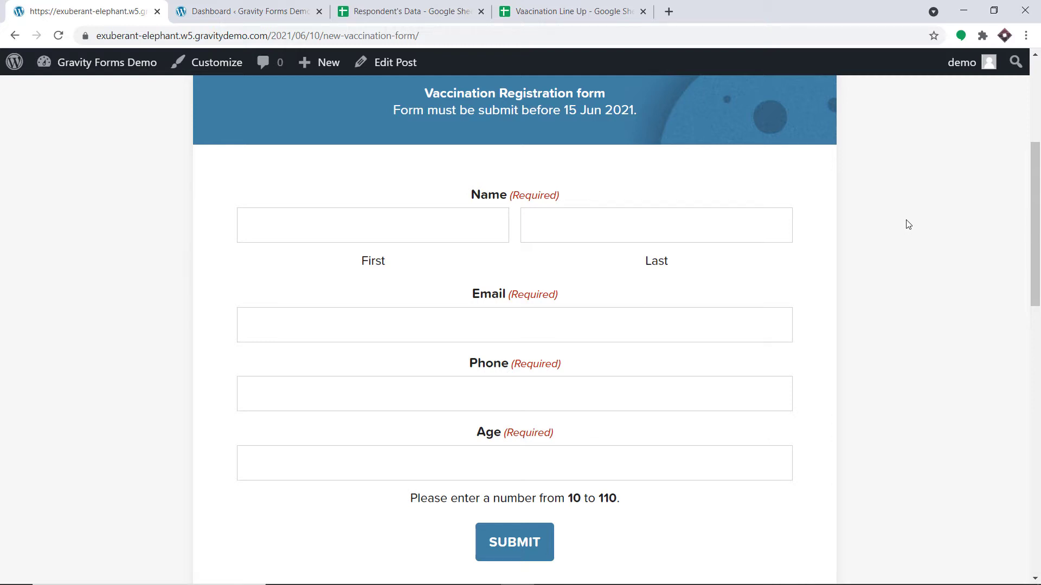
- Autofill the respondent's name, email and phone from a saved entry in the vaccination form
scroll(899, 213, up, 4)
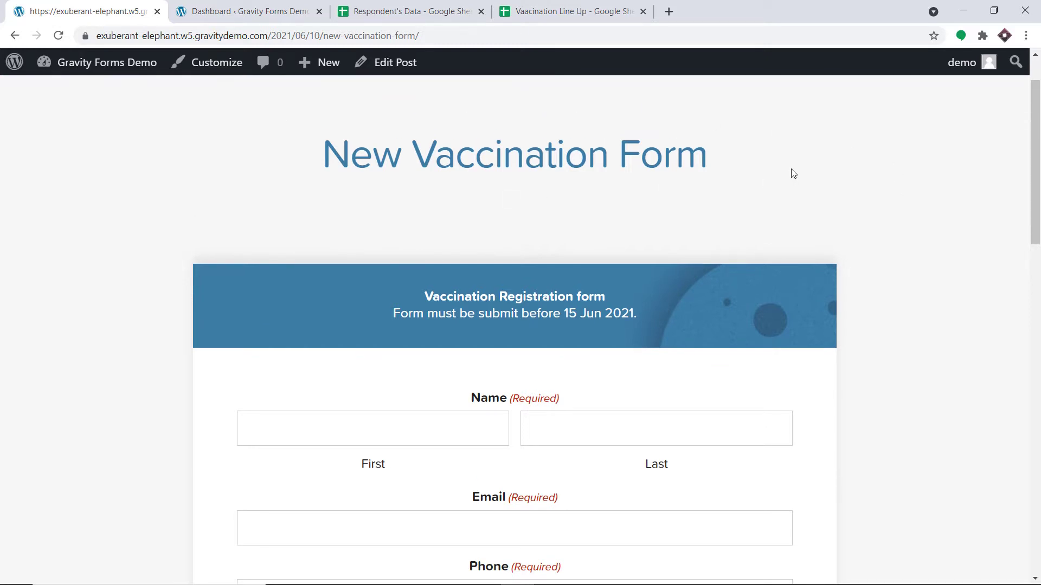
scroll(799, 172, down, 4)
click(448, 222)
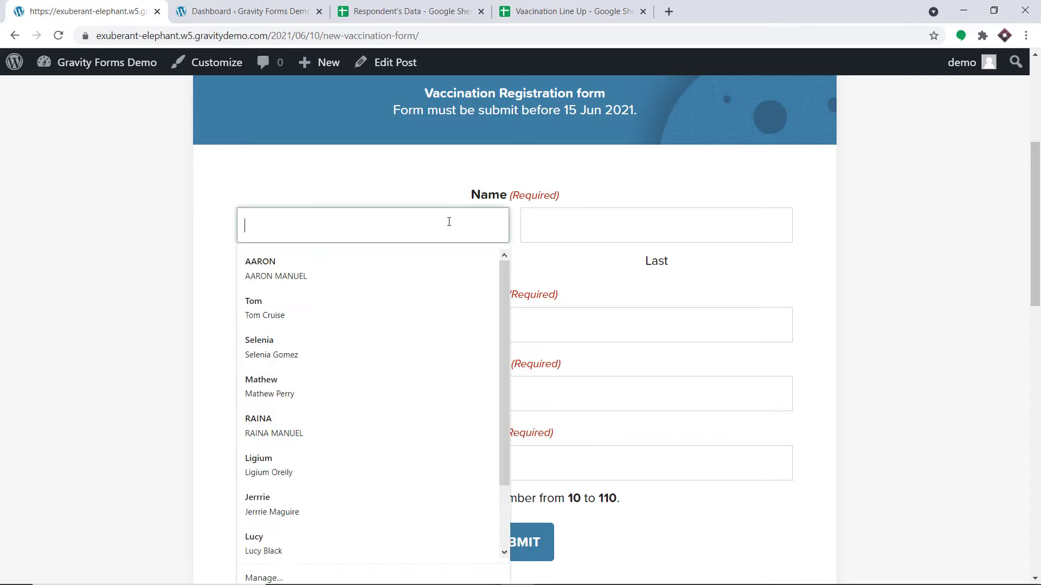
click(337, 340)
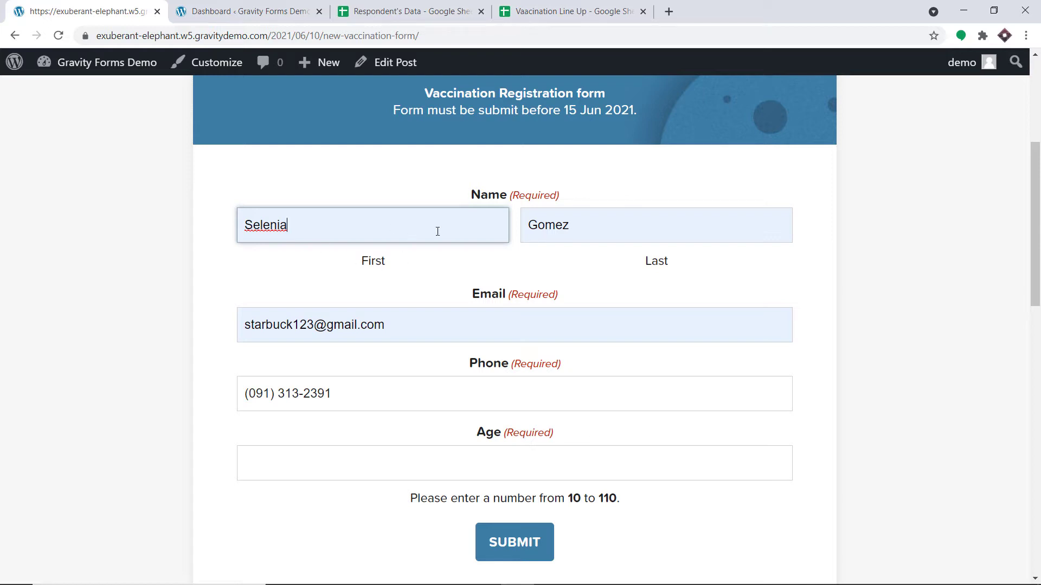
- Enter age 24 and submit the vaccination registration form
scroll(424, 245, down, 1)
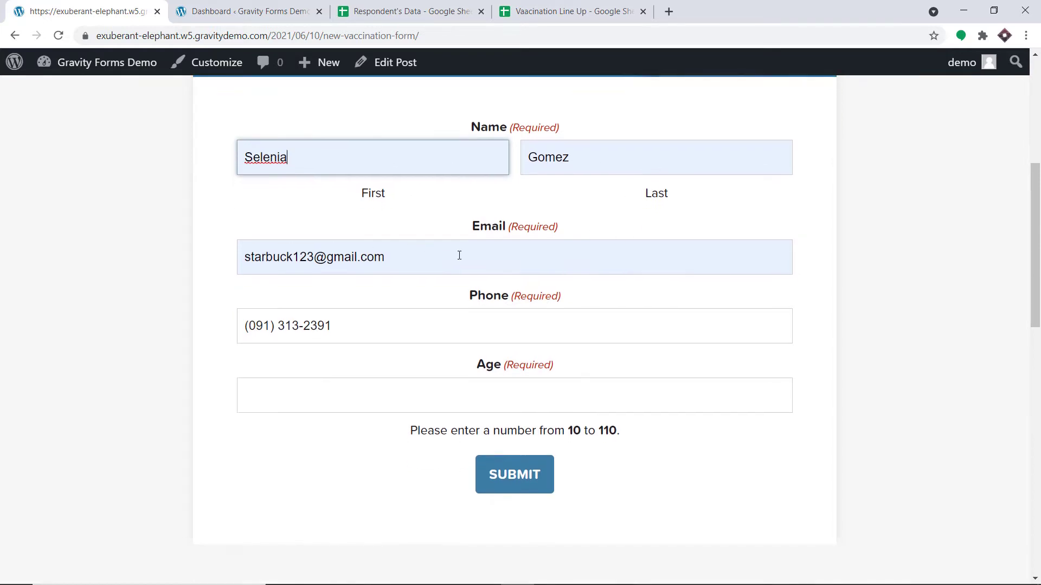
scroll(320, 311, down, 1)
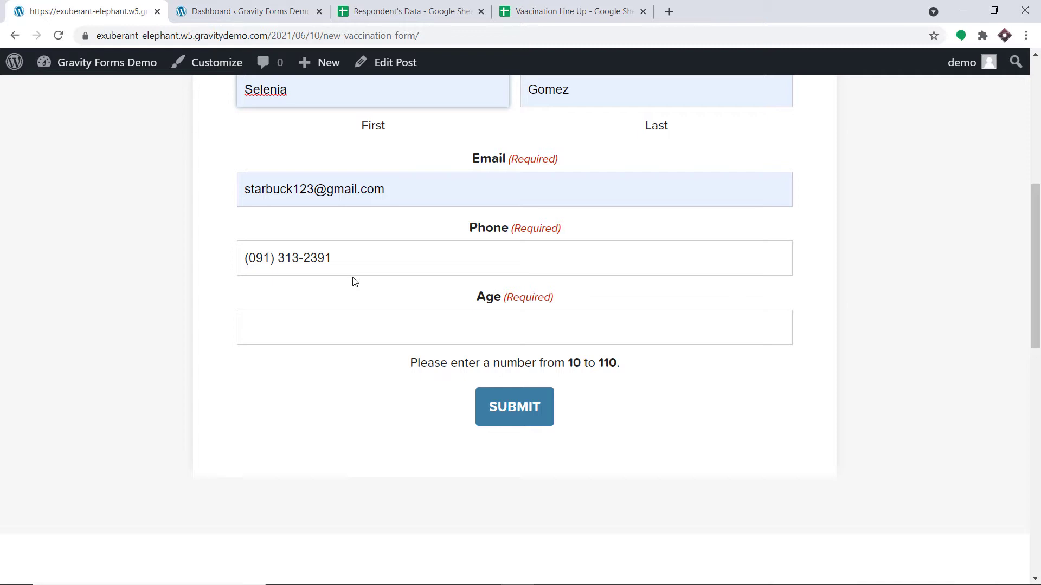
click(327, 331)
text(24)
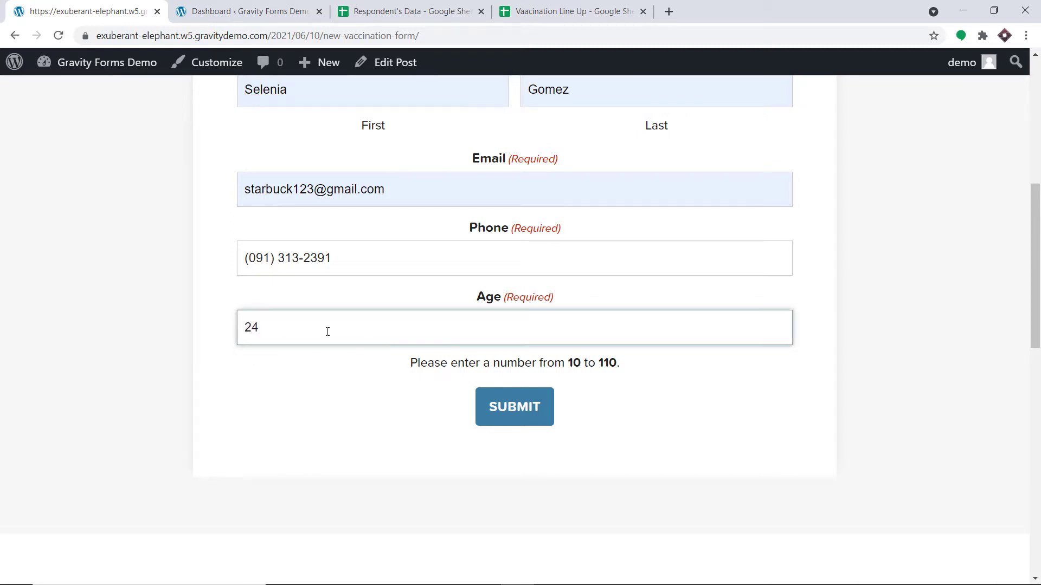
click(510, 403)
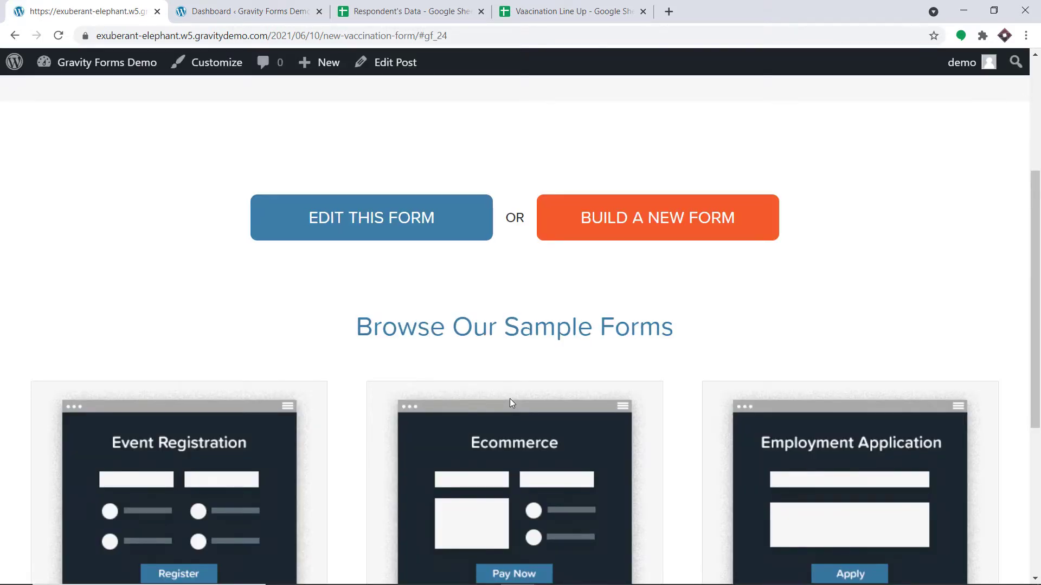
- In Respondent's Data, widen column C so every Email address shows in full
click(452, 7)
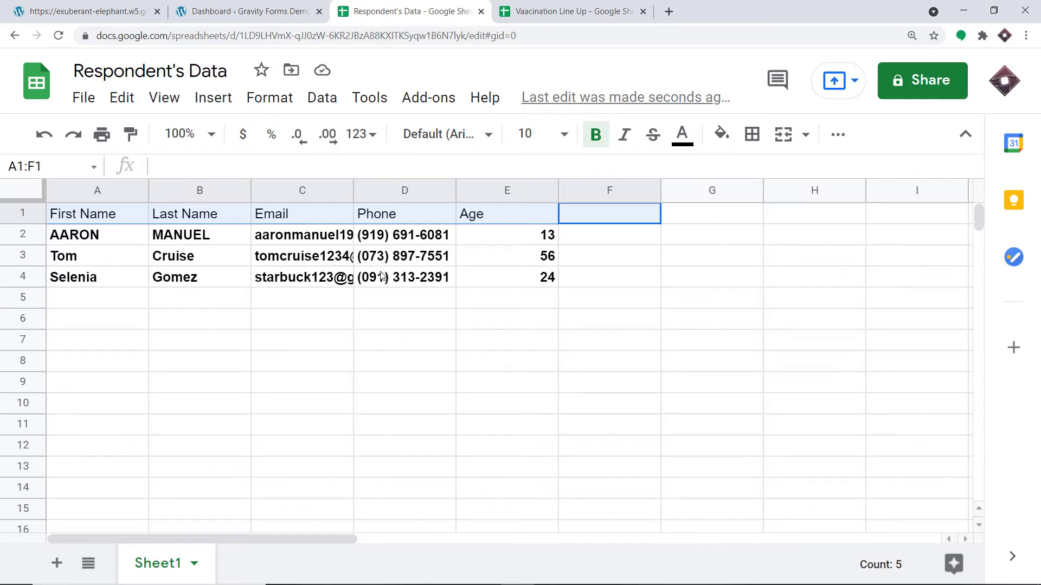
drag(355, 189, 410, 190)
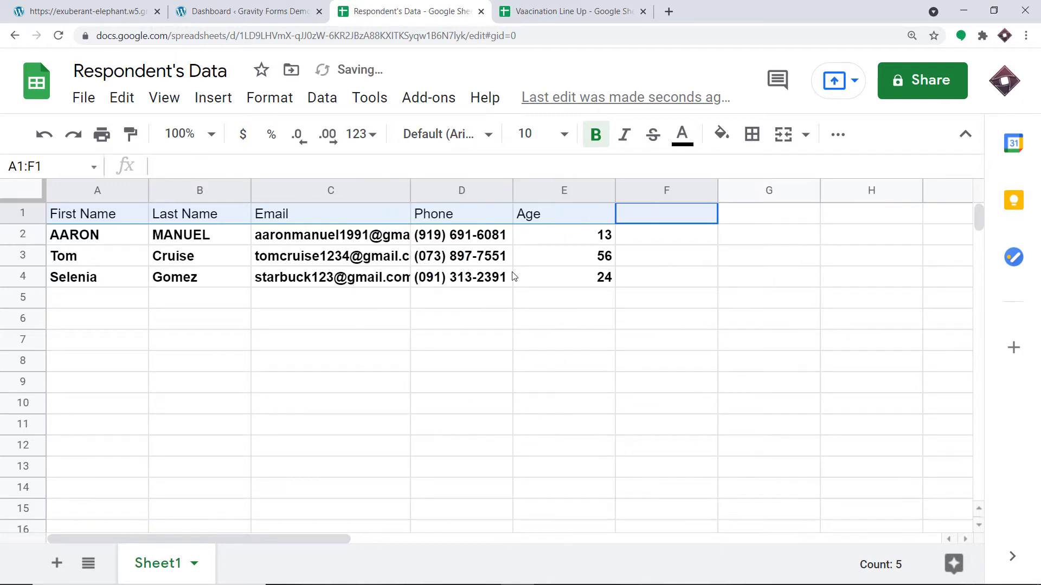
click(567, 312)
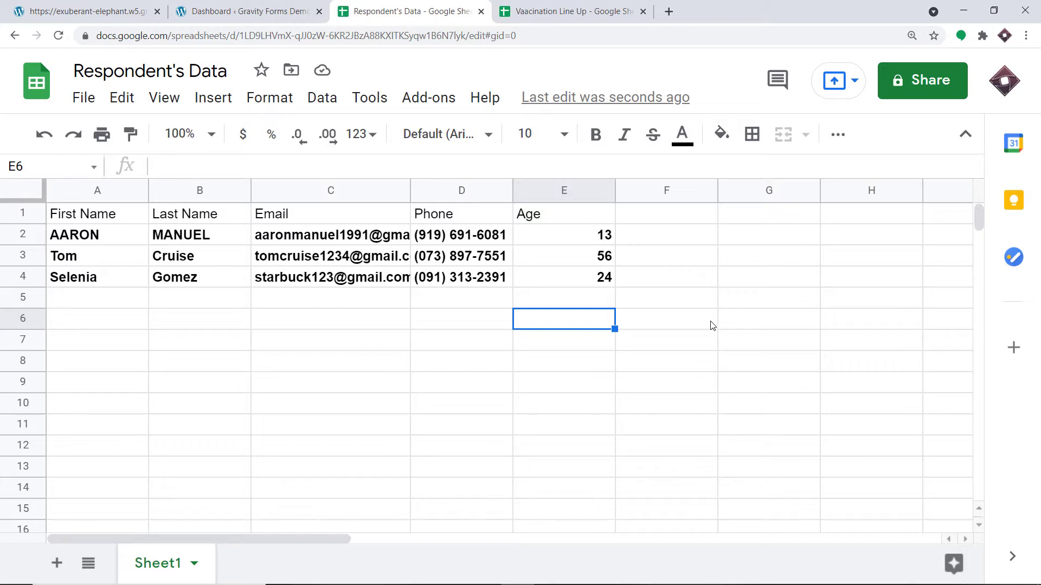
- In a new tab, load pabbly.com and go to the Pabbly Connect product page
click(669, 12)
text(p)
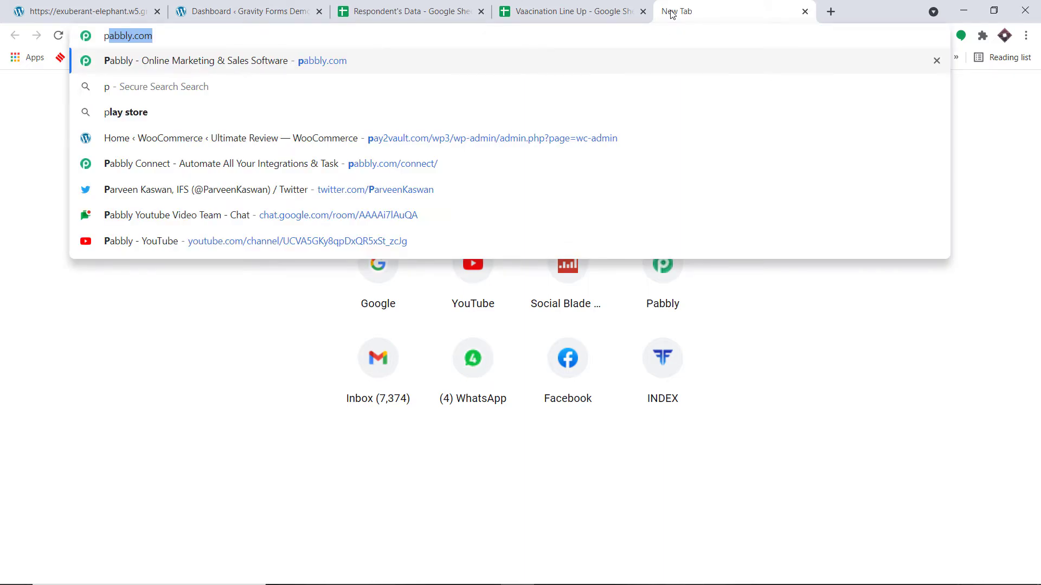
key(Return)
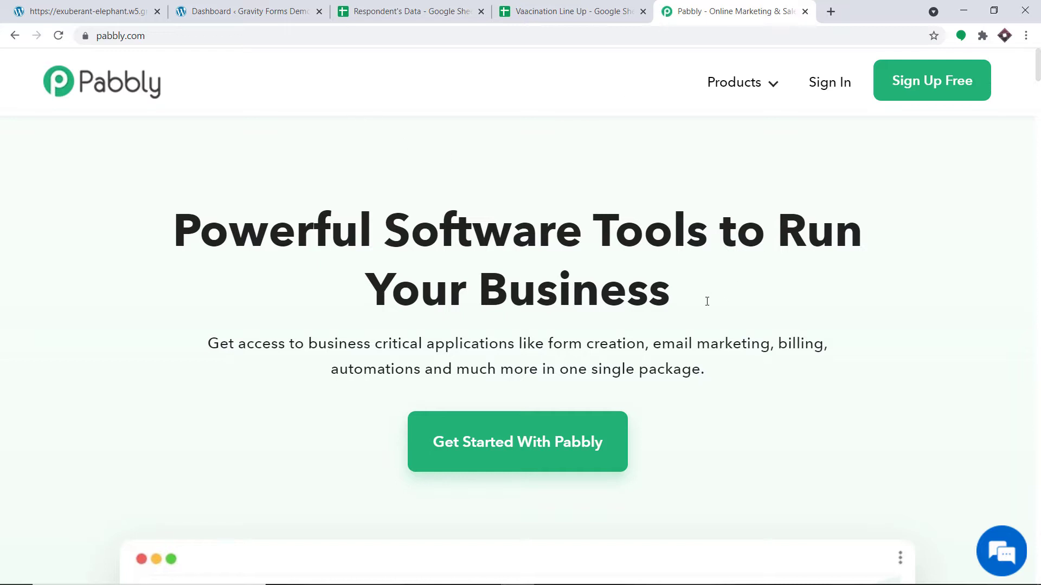
click(765, 79)
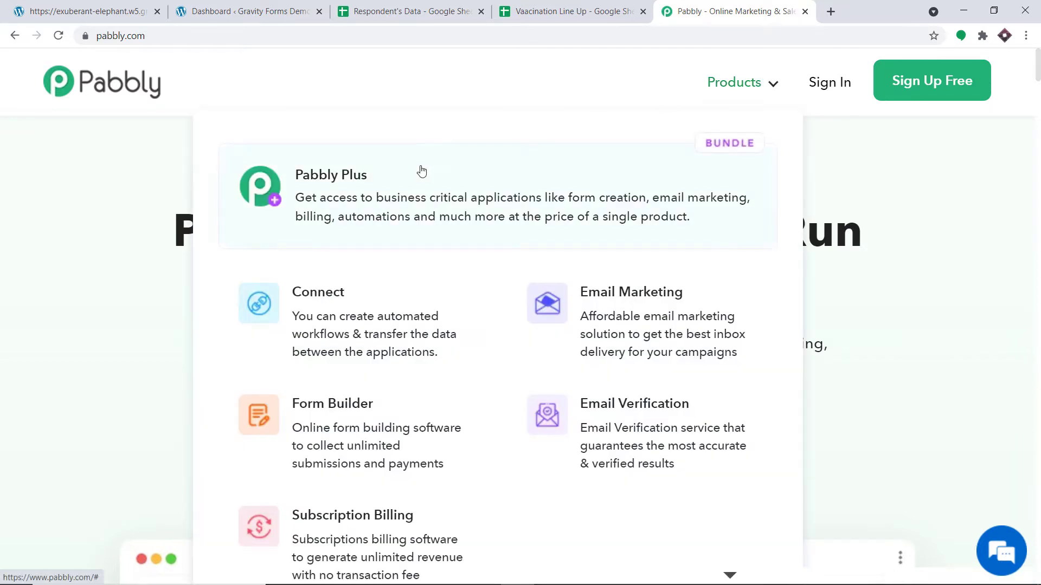
click(359, 350)
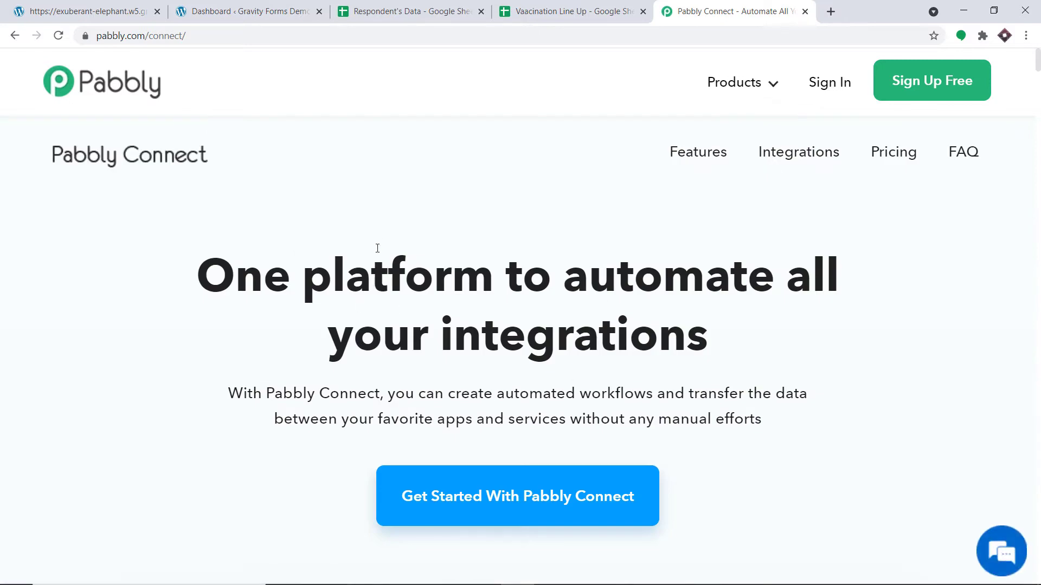
- Sign in to the Pabbly account and launch Connect from the apps list
click(817, 85)
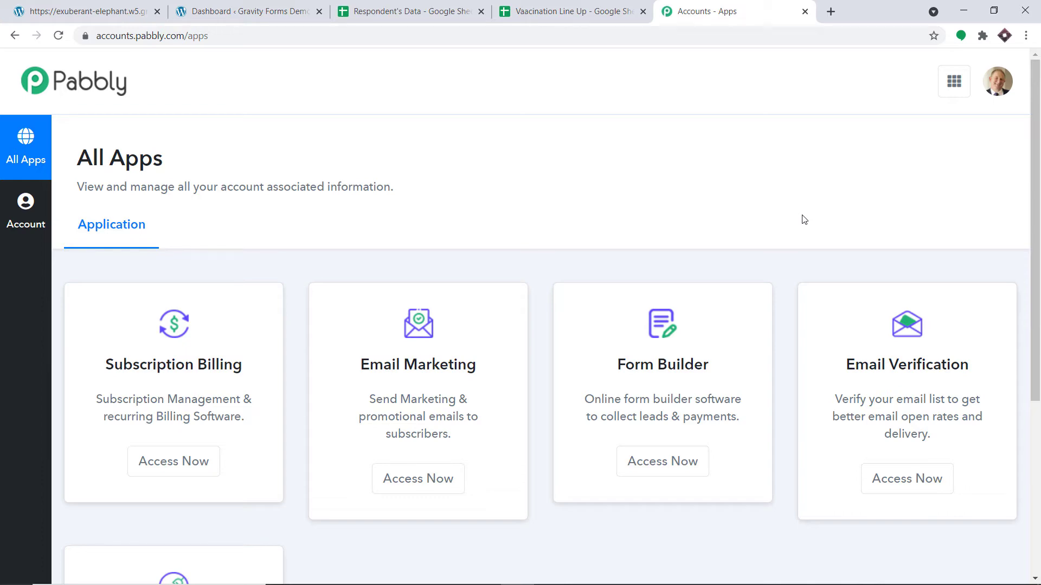
scroll(676, 144, down, 5)
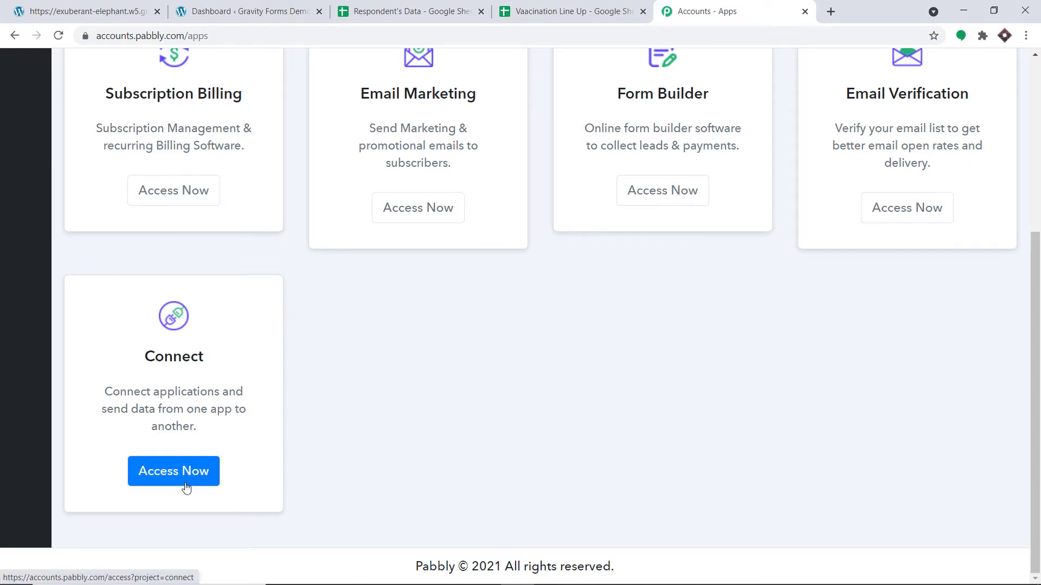
click(173, 471)
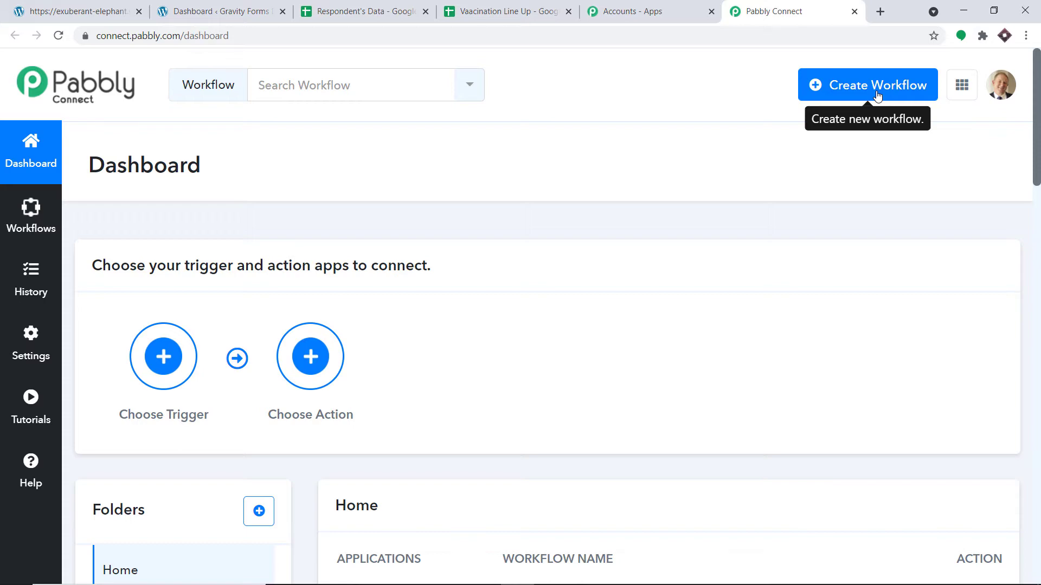
- Create a new workflow named 'Gravity Form to Google Sheets'
click(877, 94)
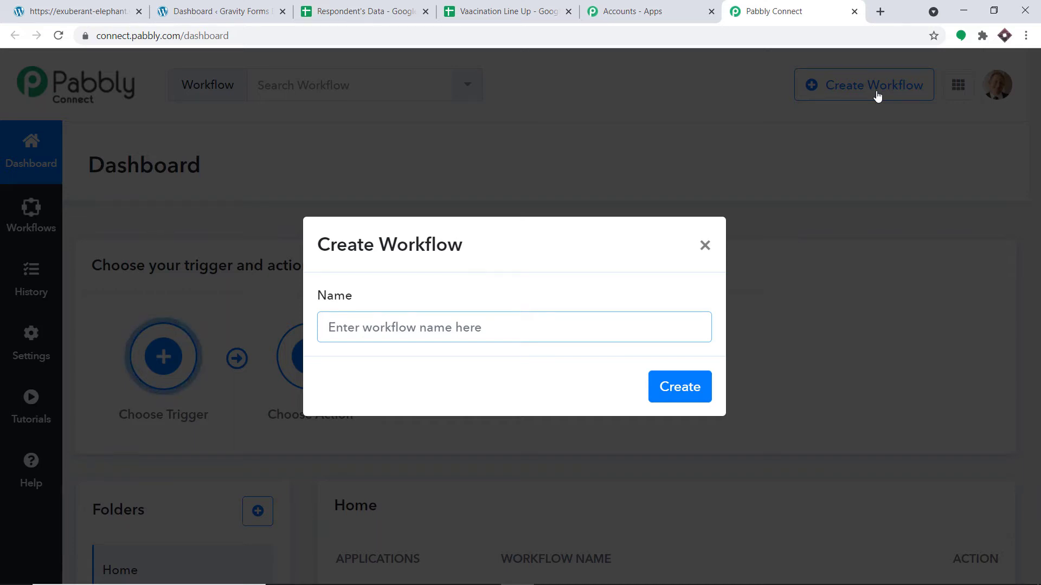
text(G)
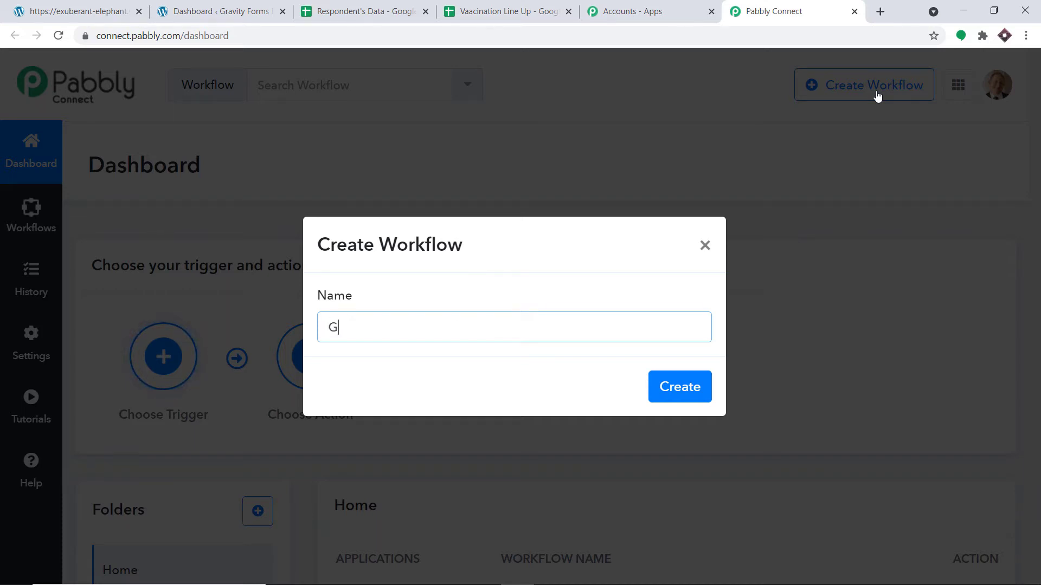
text(ravity F)
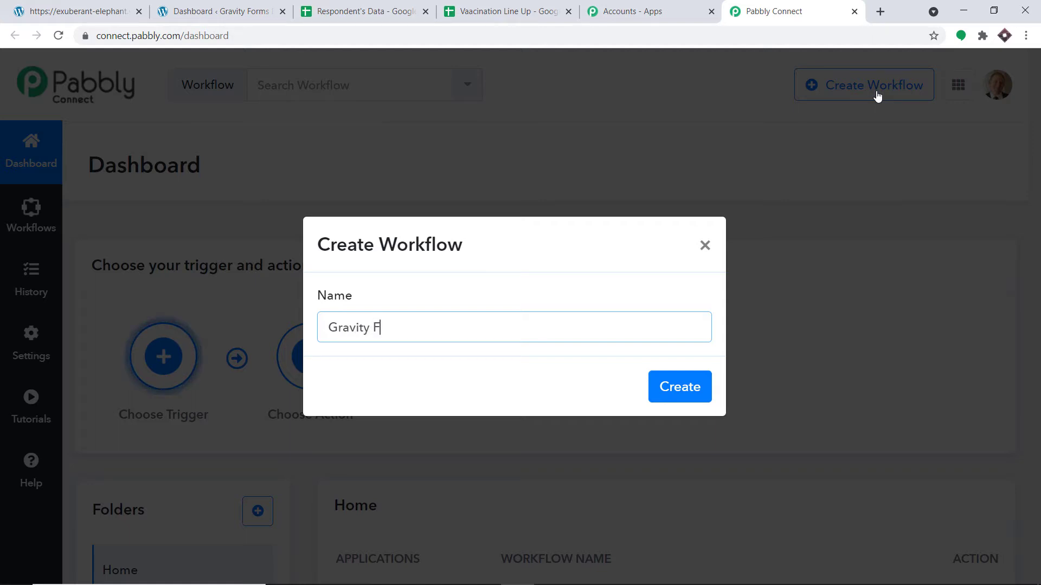
text(orm t)
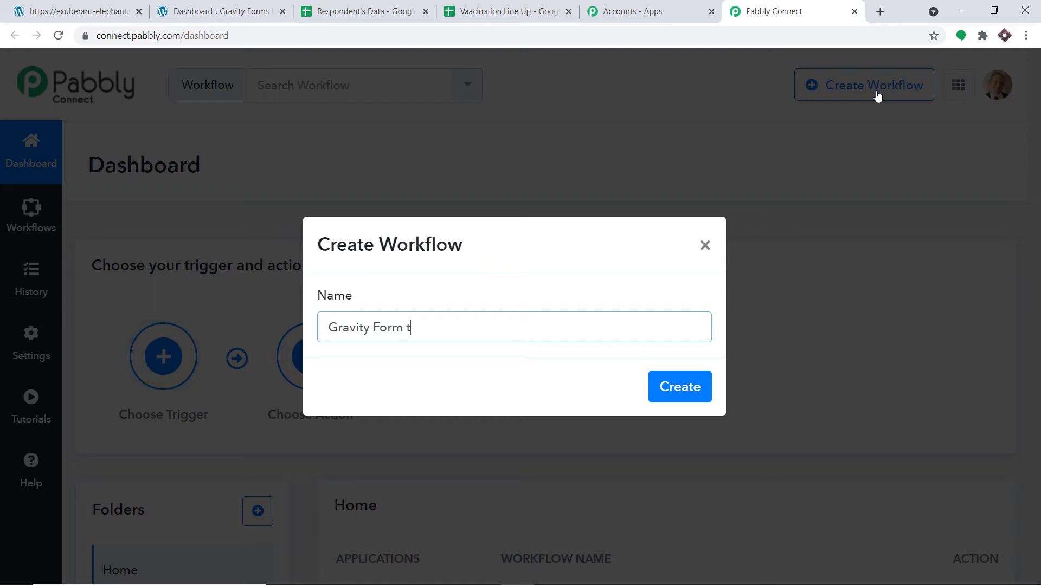
text(o Google )
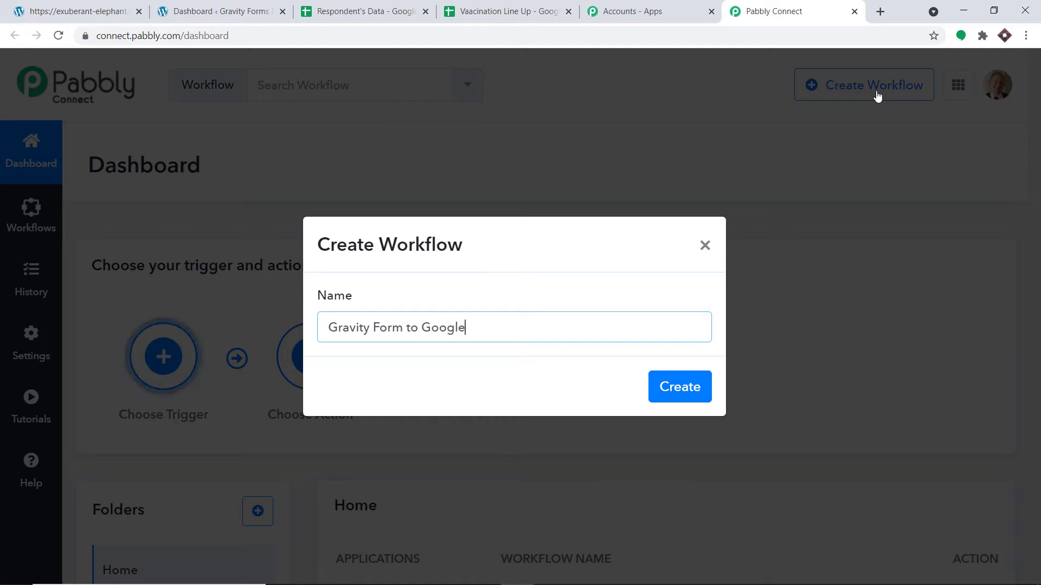
text(Sj)
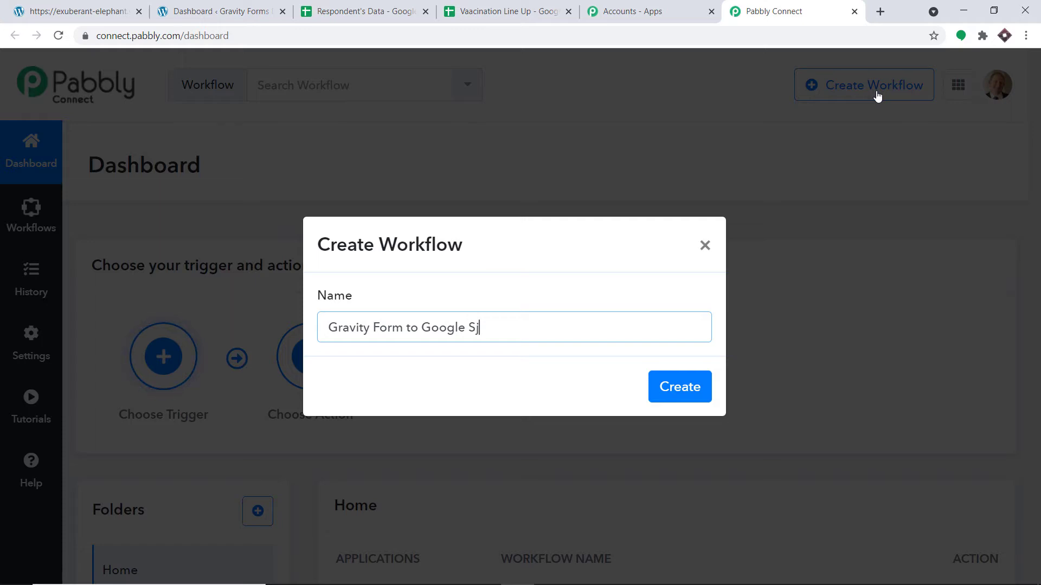
text(heets)
click(692, 385)
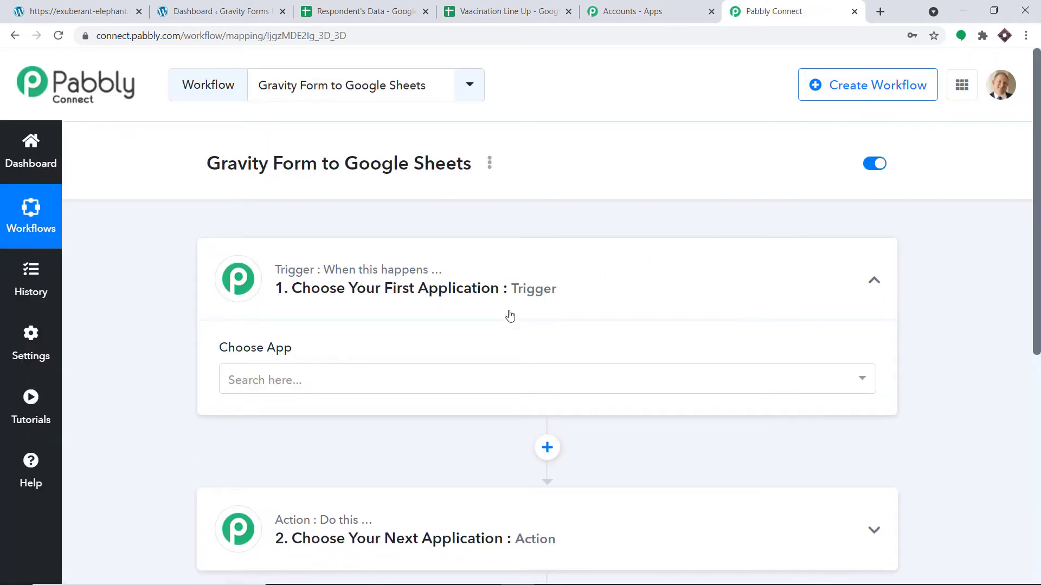
- Set the trigger app to Gravity Forms with the New Response event to get the webhook URL
scroll(386, 283, down, 2)
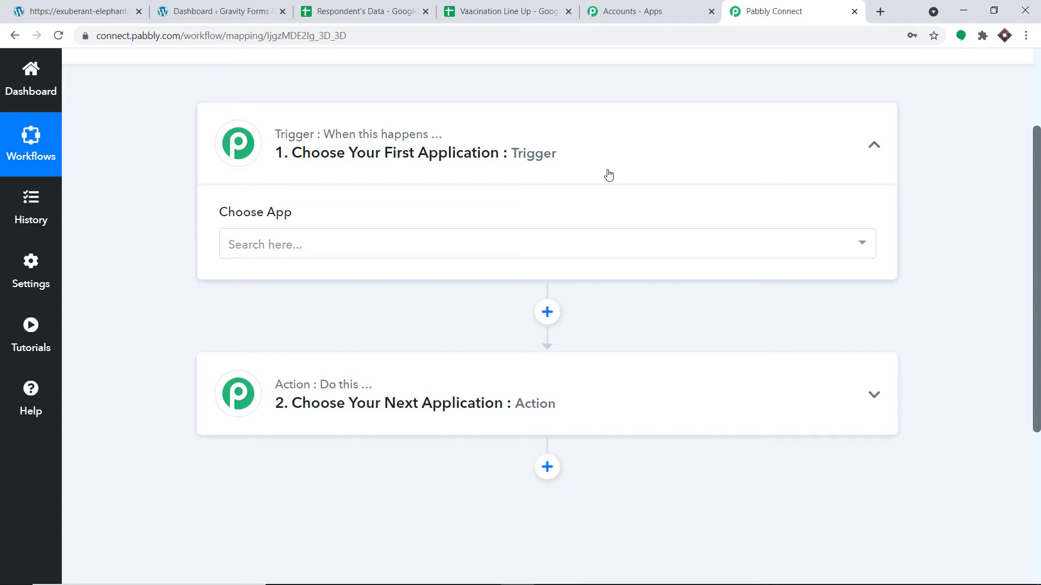
click(317, 242)
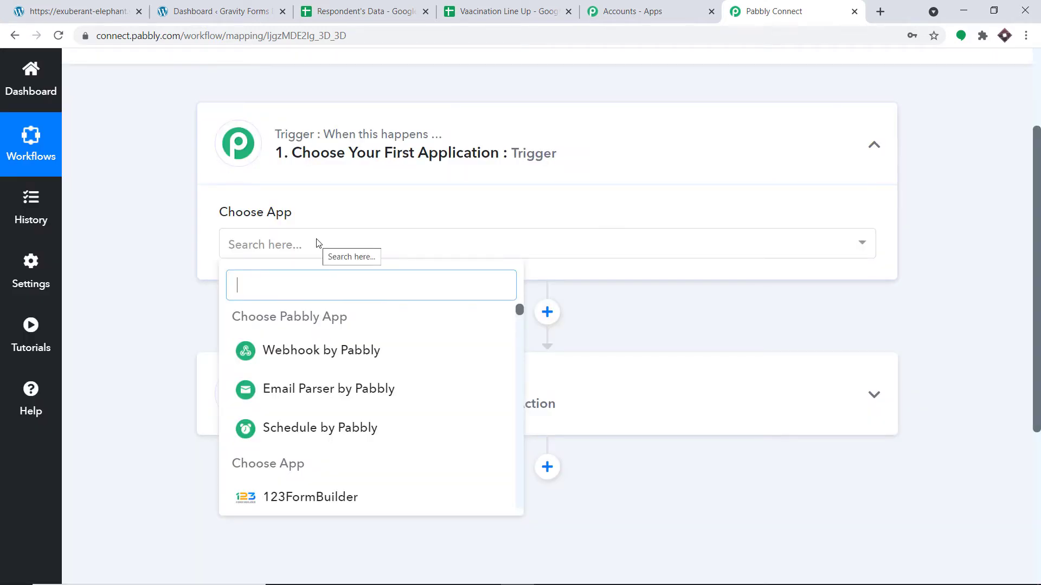
text(gravity)
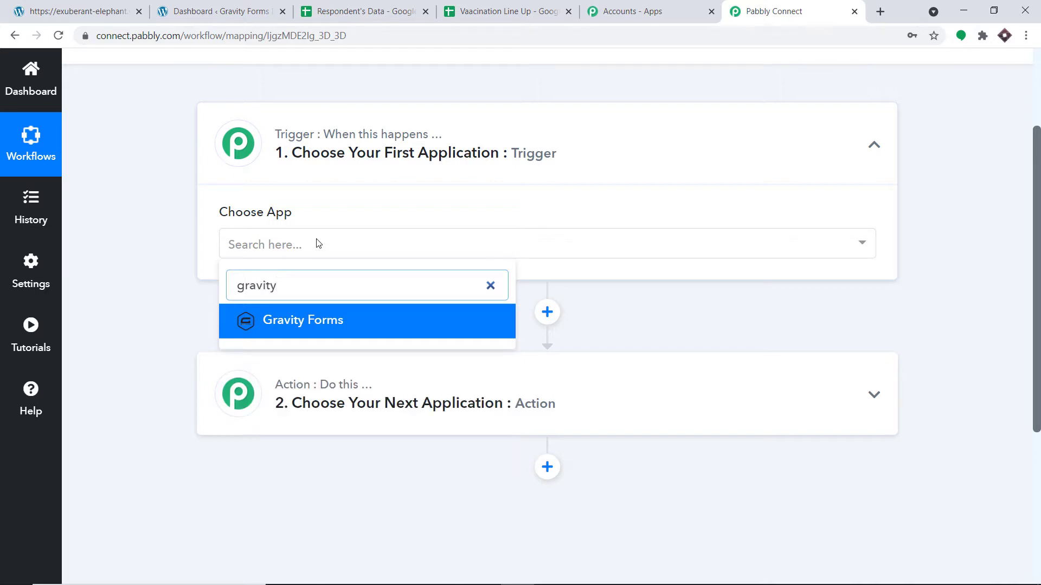
click(314, 323)
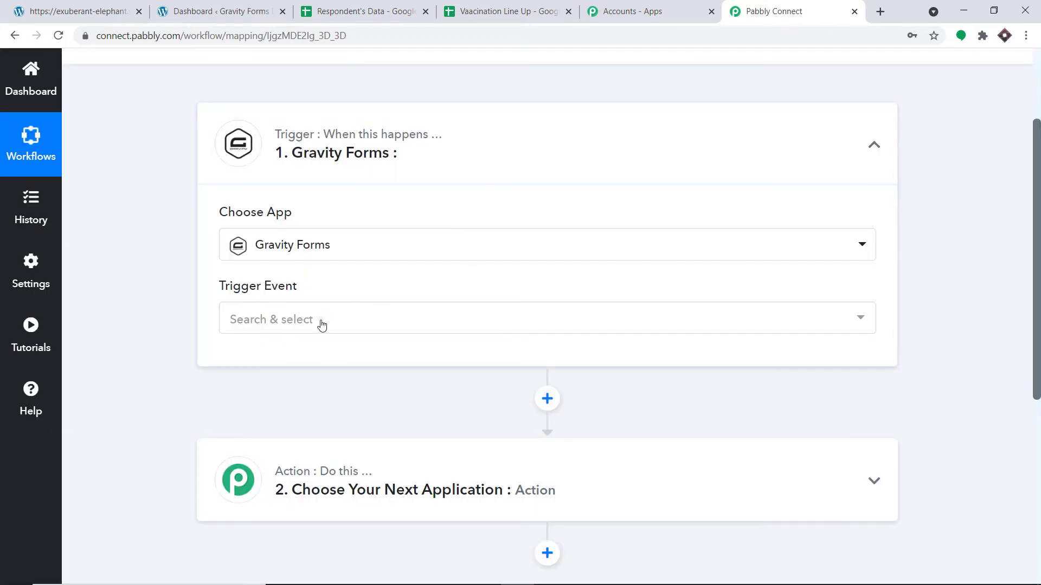
click(321, 322)
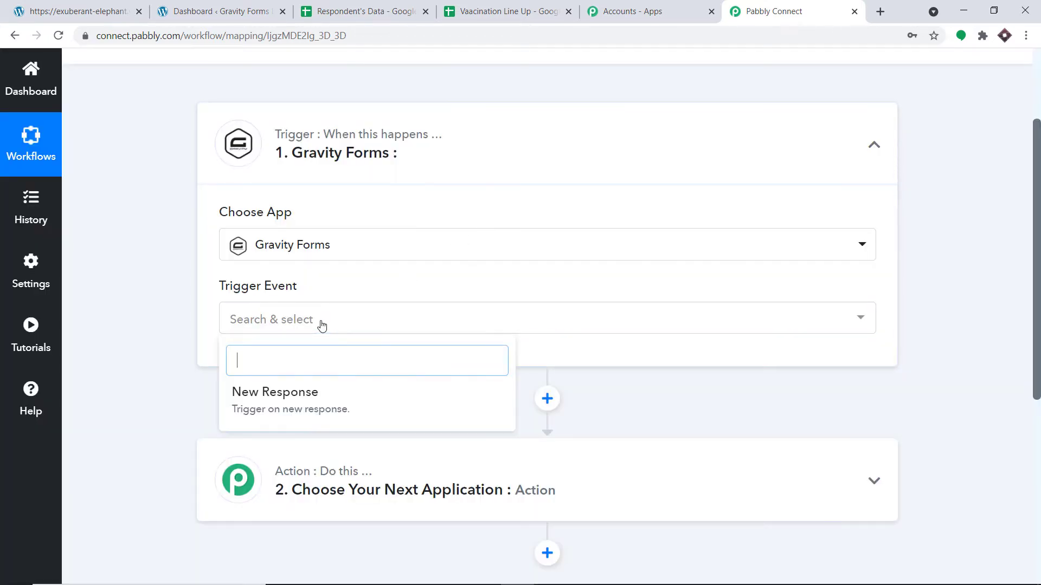
click(323, 408)
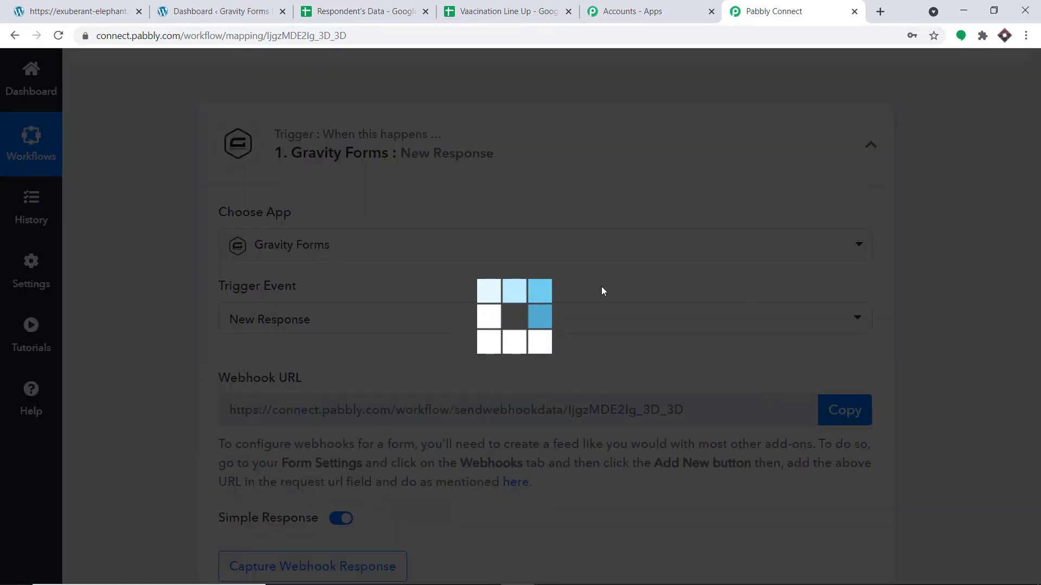
scroll(605, 286, down, 1)
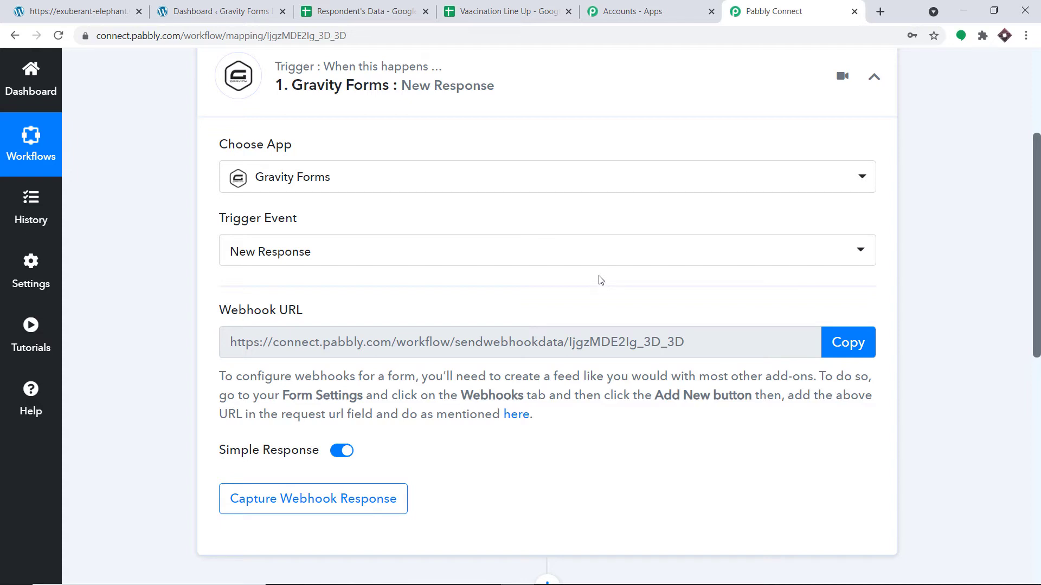
click(538, 249)
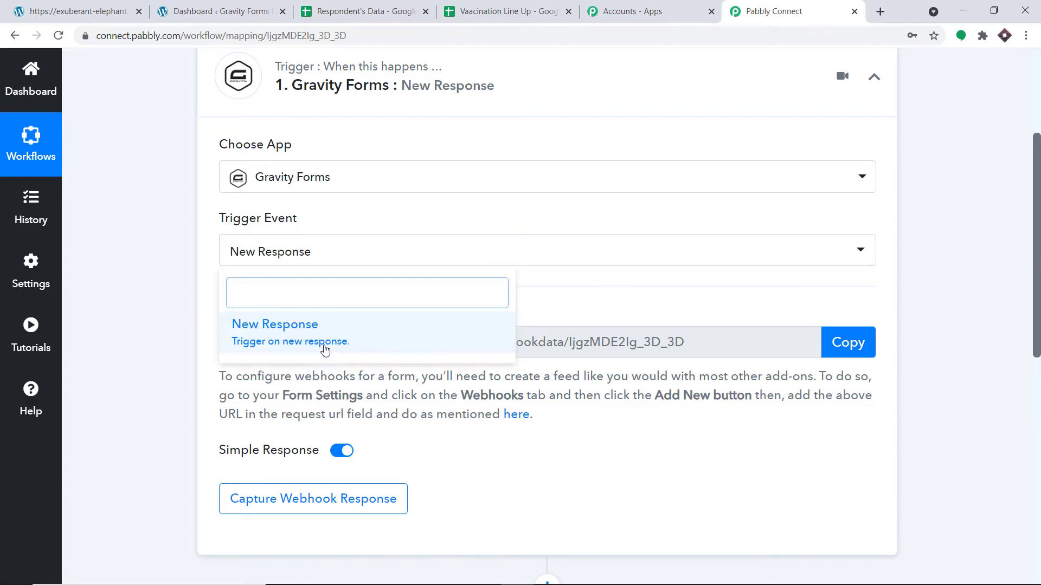
click(382, 340)
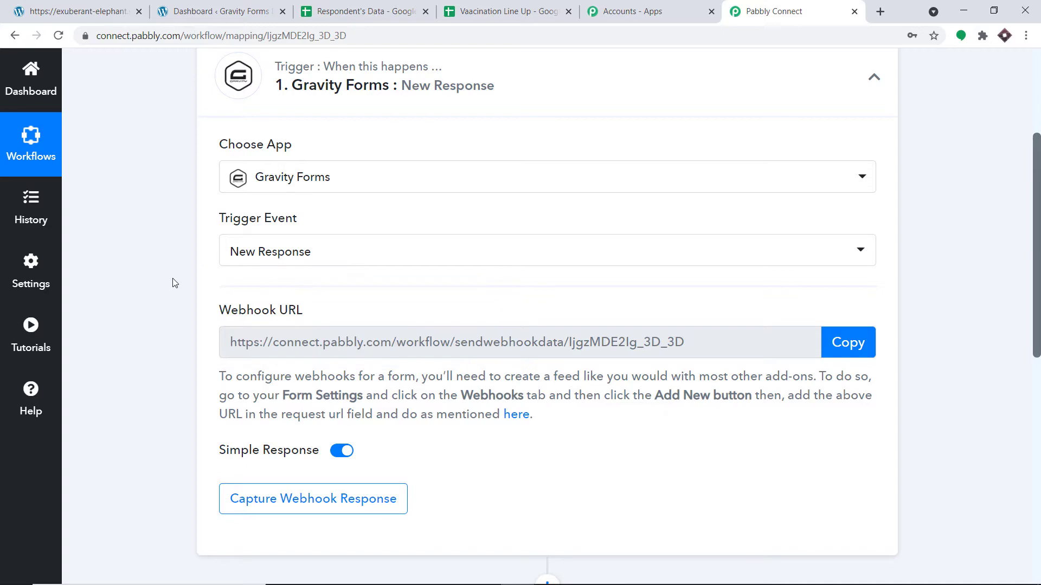
- Briefly view the Pabbly help forum, then return to the WordPress site dashboard
click(27, 397)
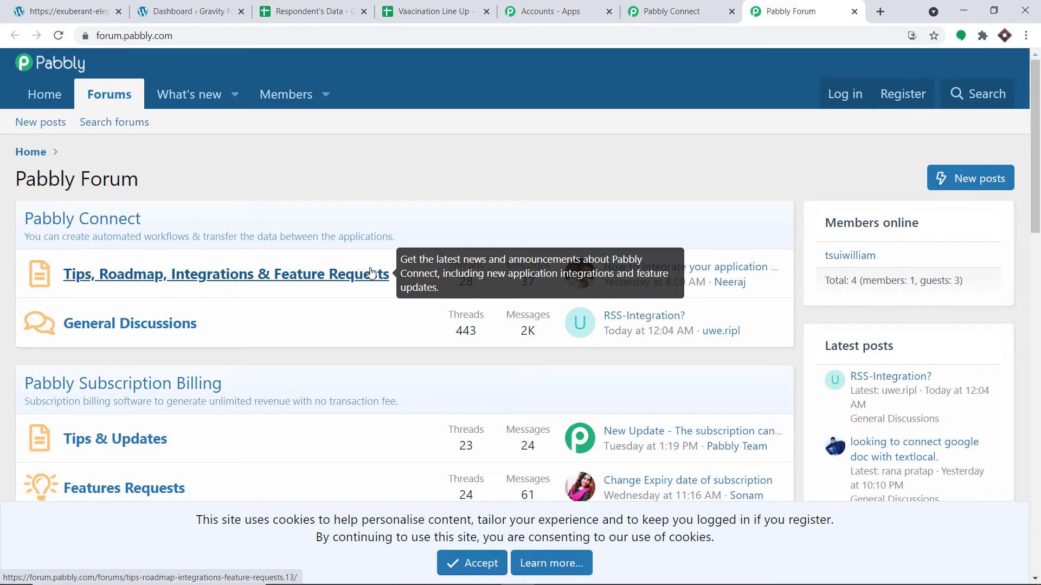
click(855, 12)
scroll(791, 148, up, 1)
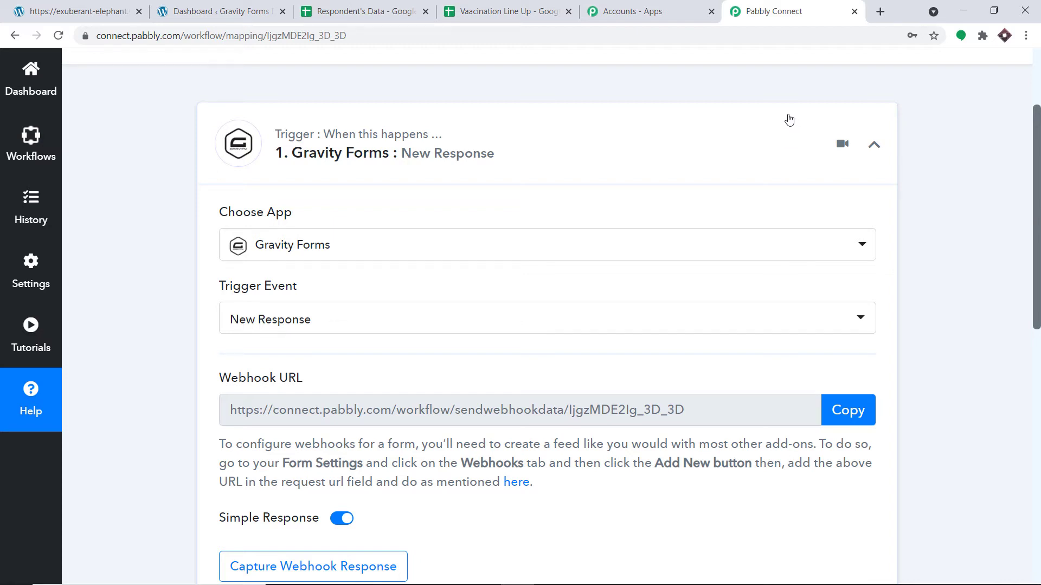
click(250, 10)
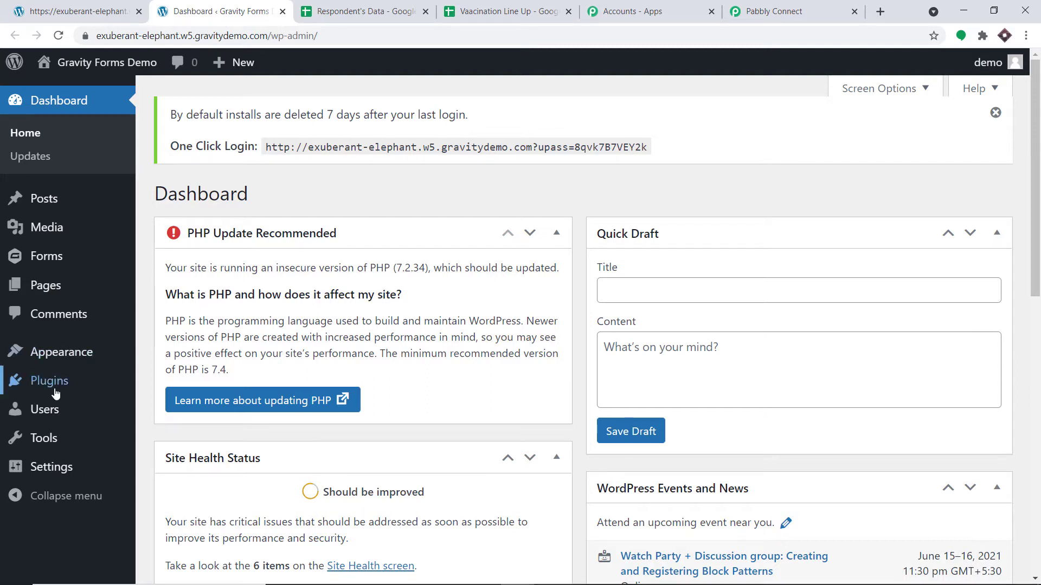
- Search installed plugins for 'gravity forms webhook' to confirm the Webhooks Add-On is active
mouse_move(54, 388)
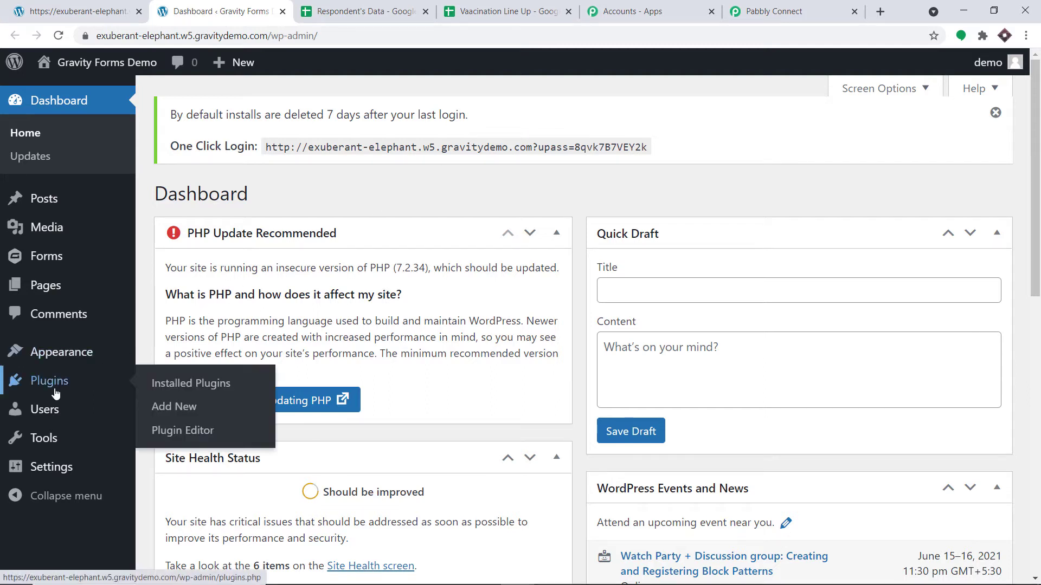
click(180, 386)
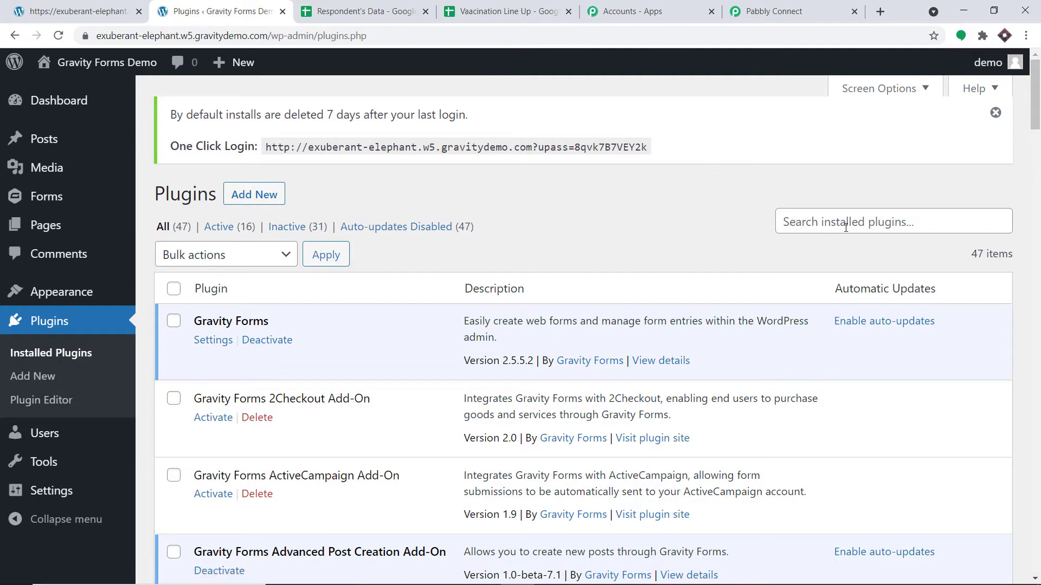
click(841, 222)
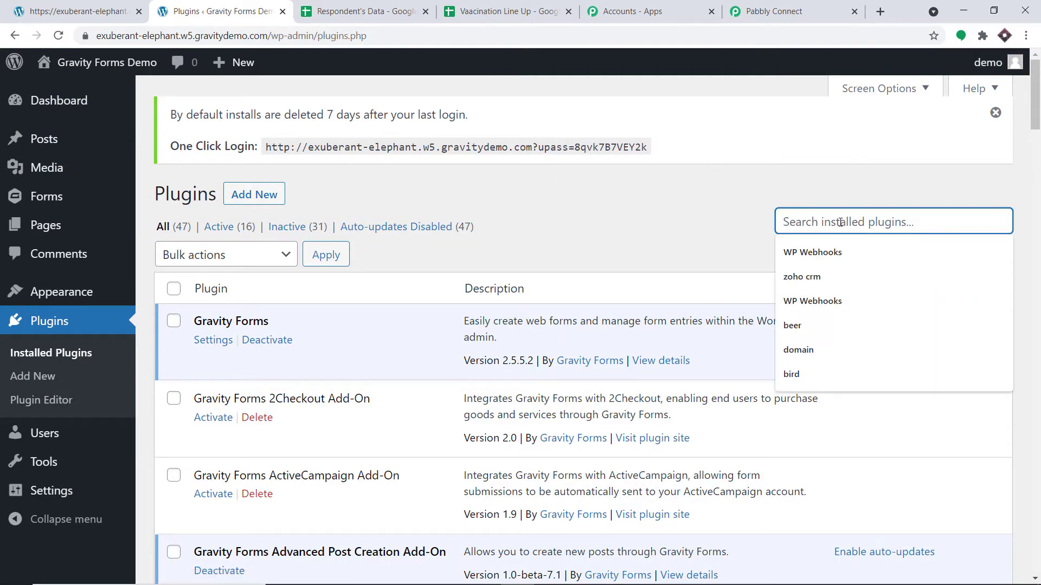
text(gra)
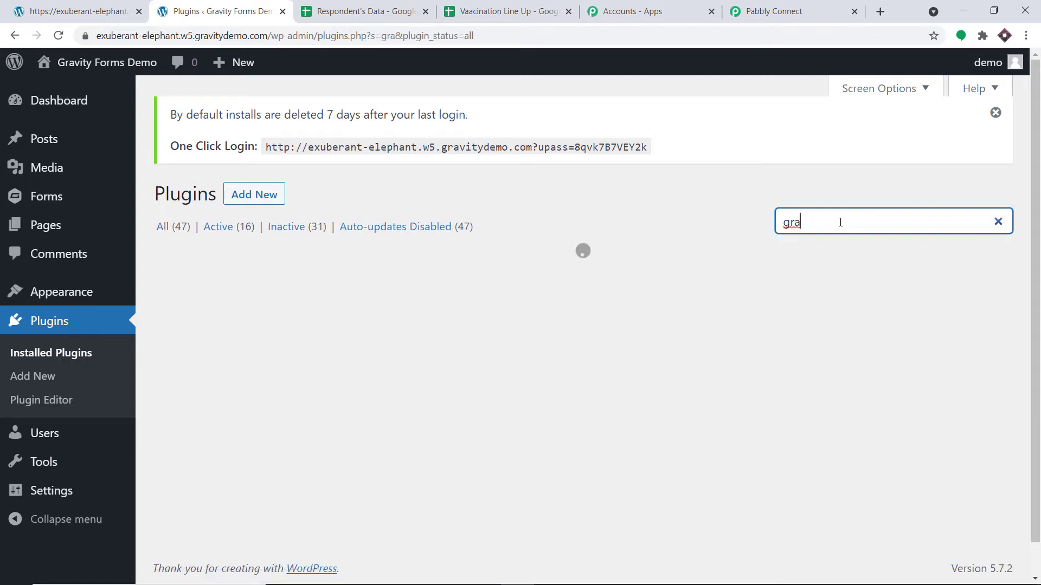
text(vity )
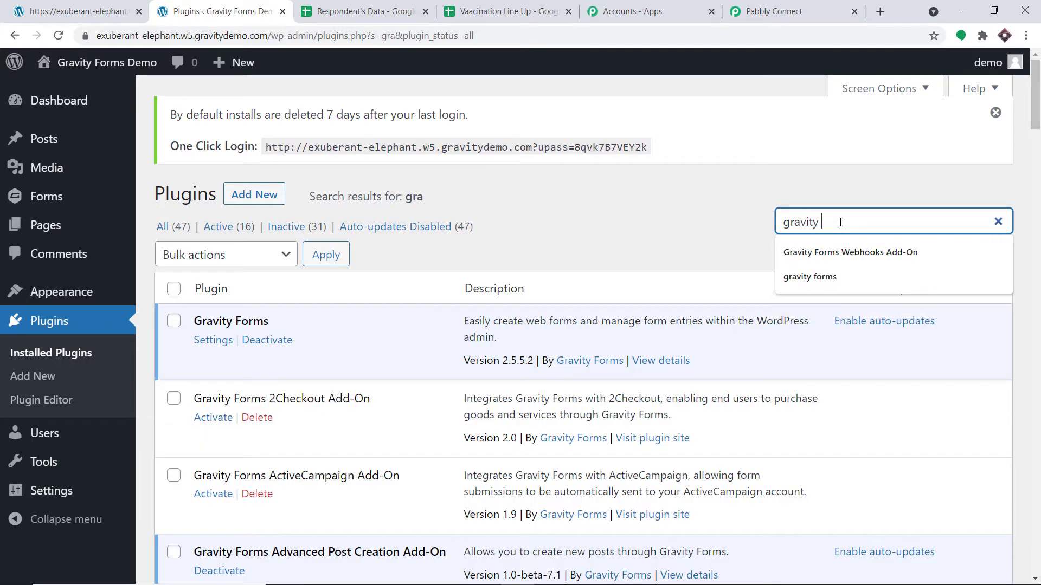
text(form)
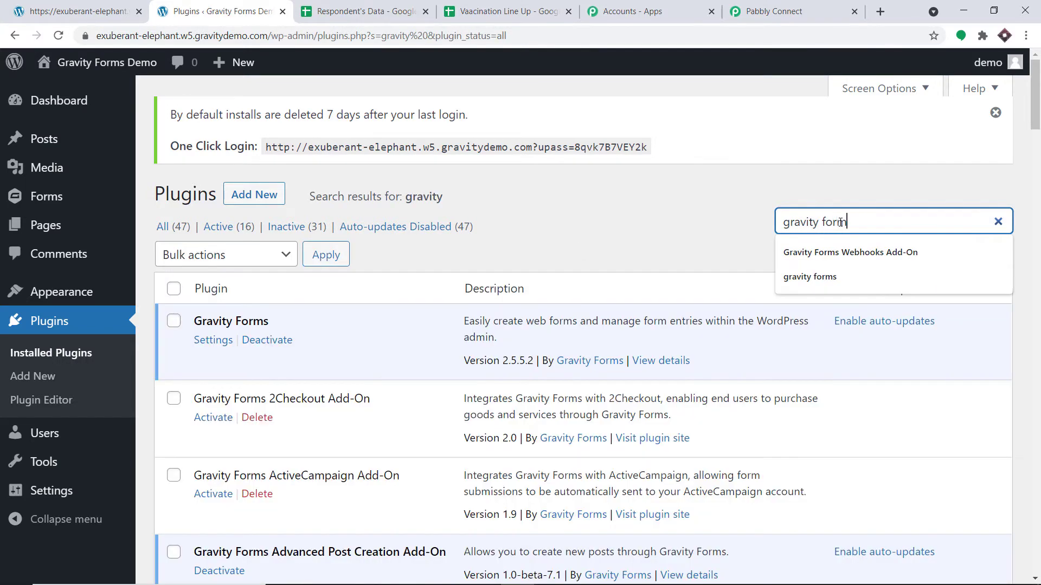
text(s webh)
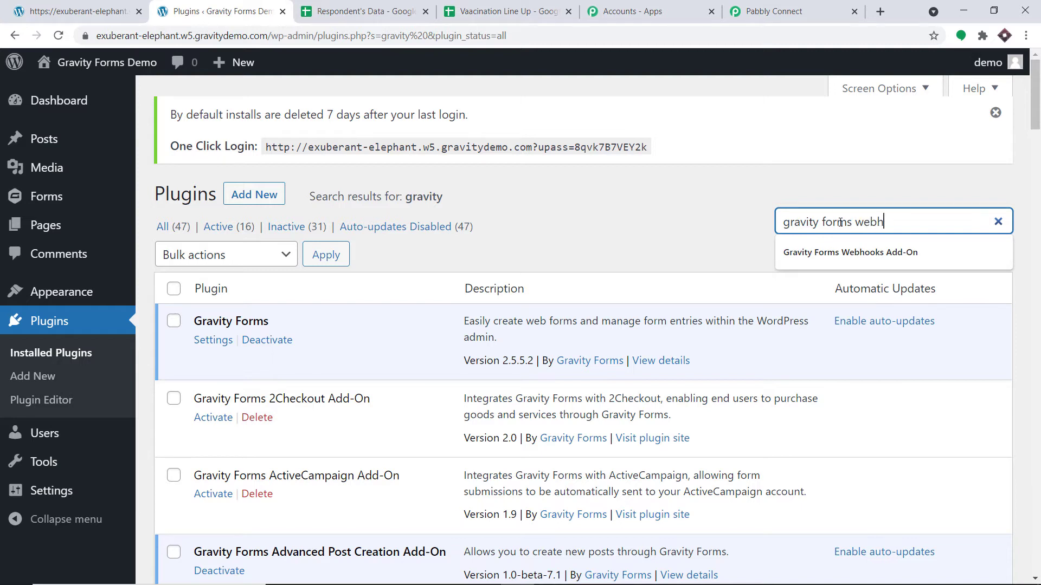
text(ook)
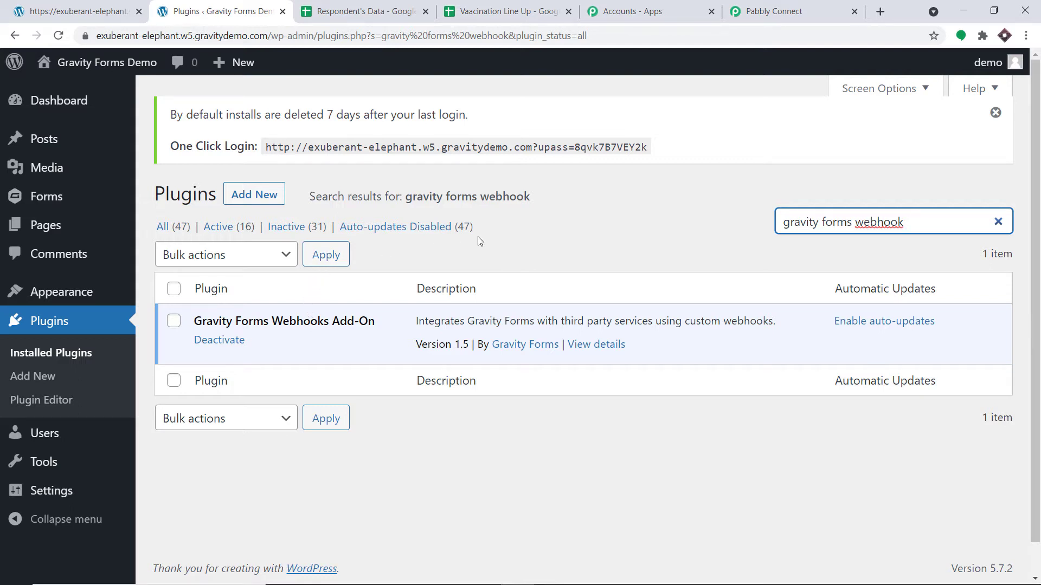
- Open the Vaccination Registration form's settings and show its Webhooks feeds
mouse_move(63, 205)
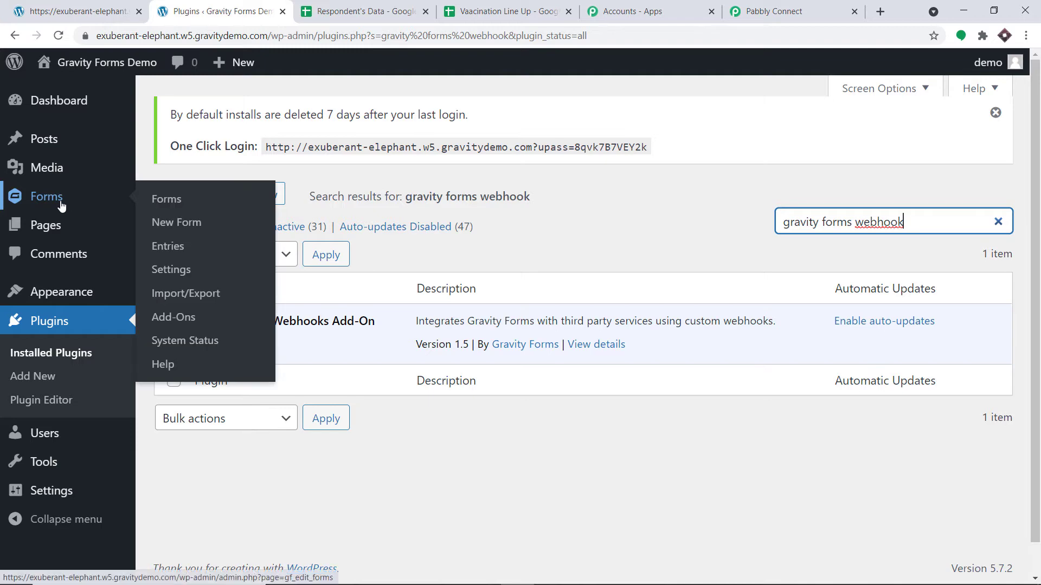
click(171, 203)
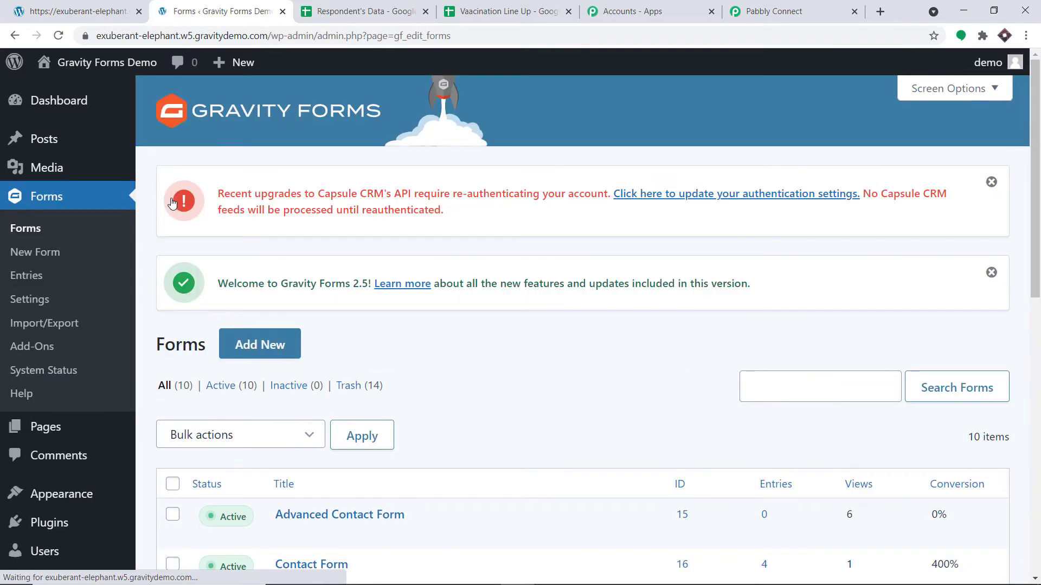
scroll(546, 284, down, 10)
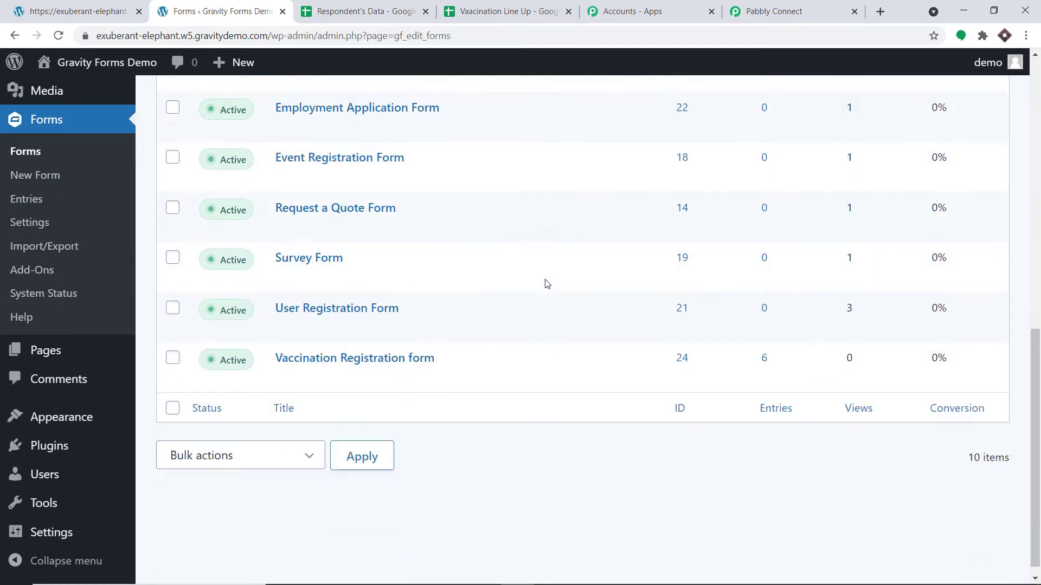
mouse_move(282, 353)
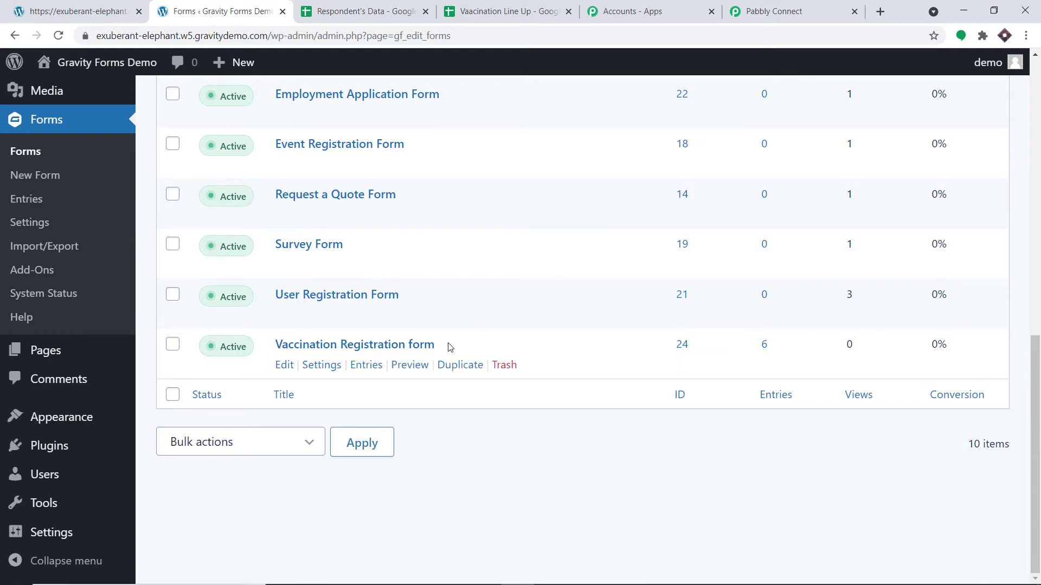
click(319, 364)
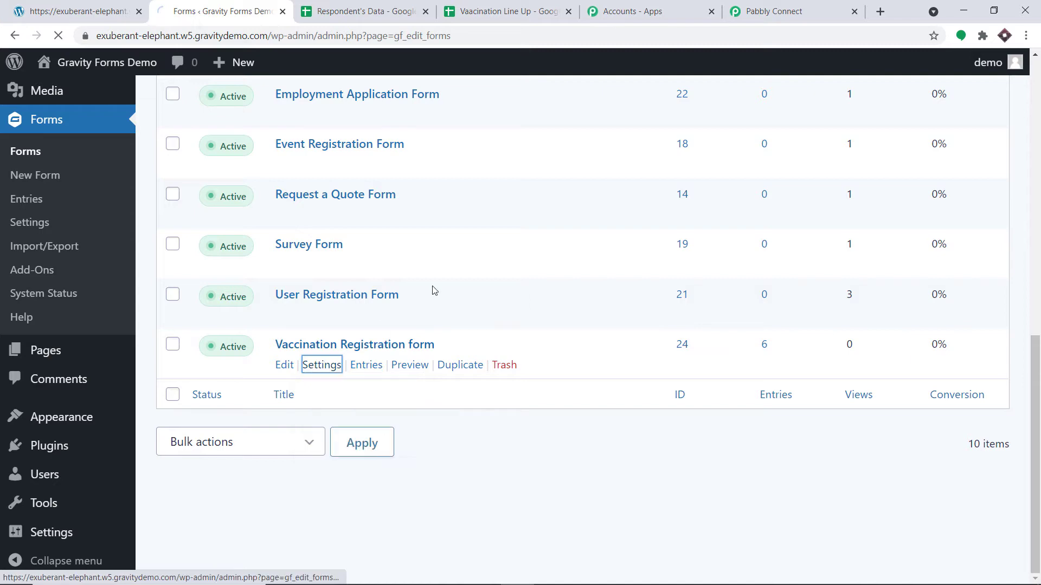
scroll(539, 270, down, 2)
scroll(546, 272, down, 1)
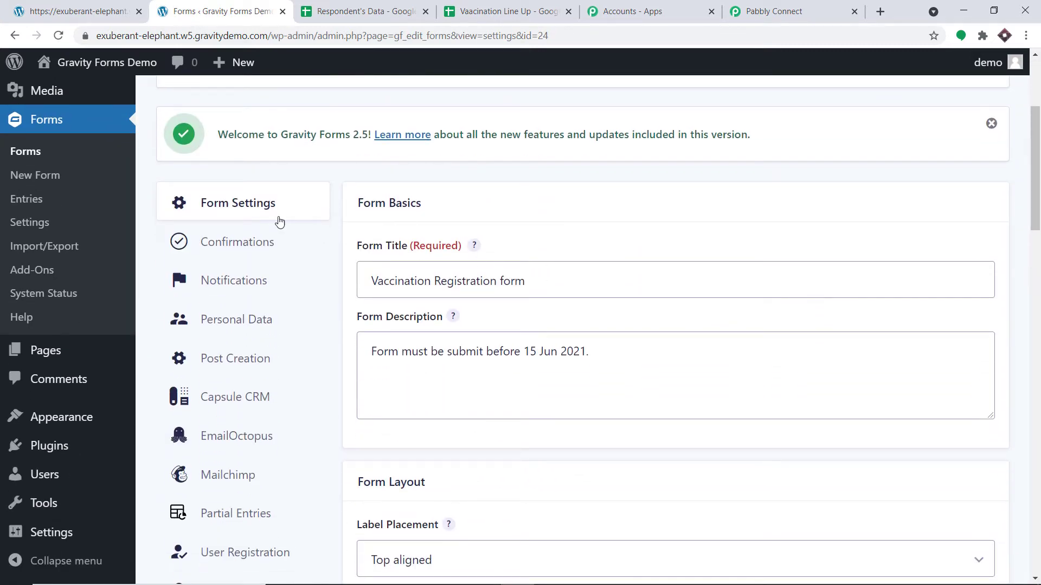
scroll(262, 217, down, 3)
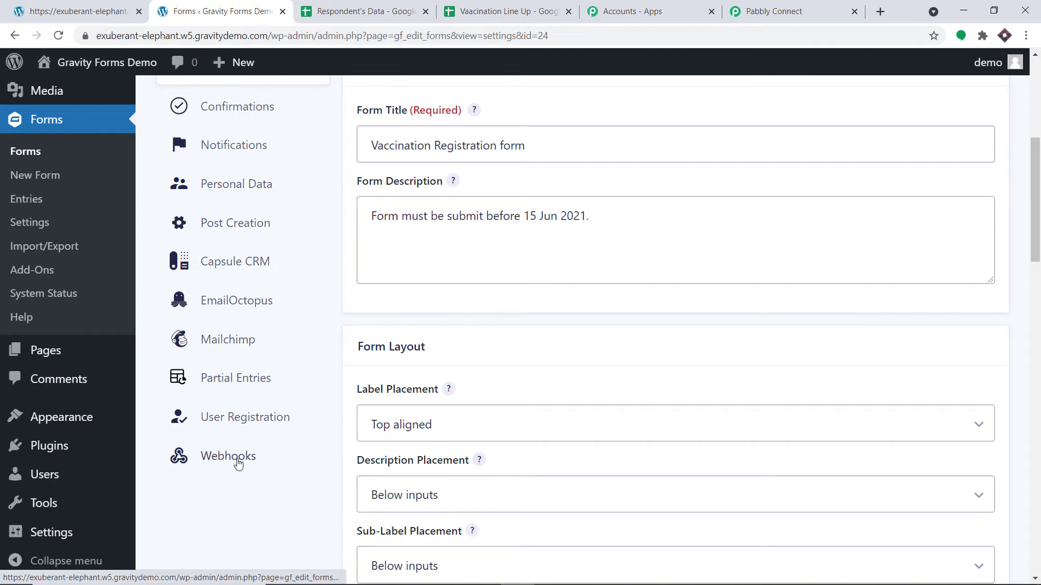
click(237, 461)
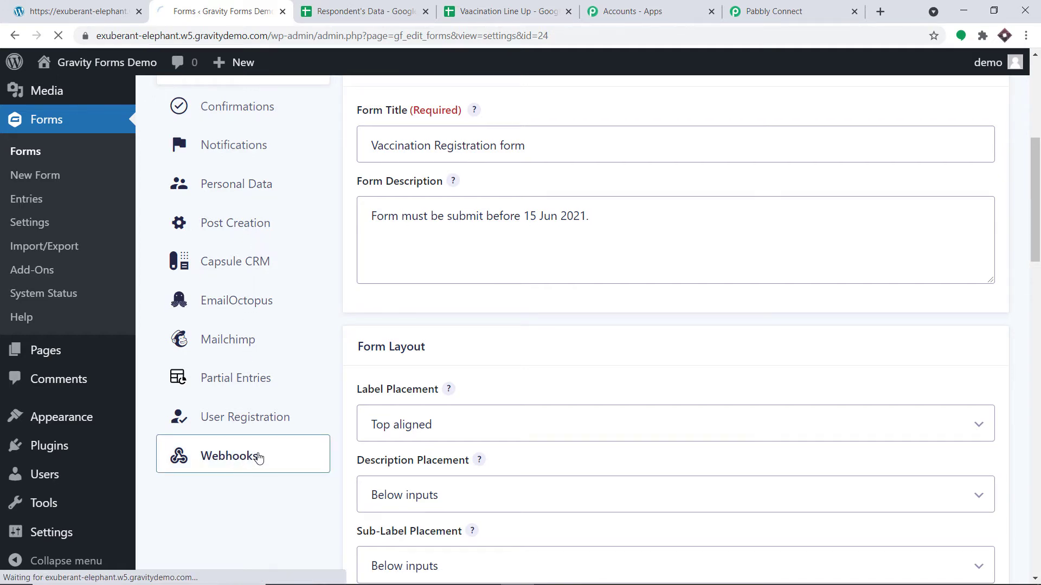
scroll(472, 348, down, 4)
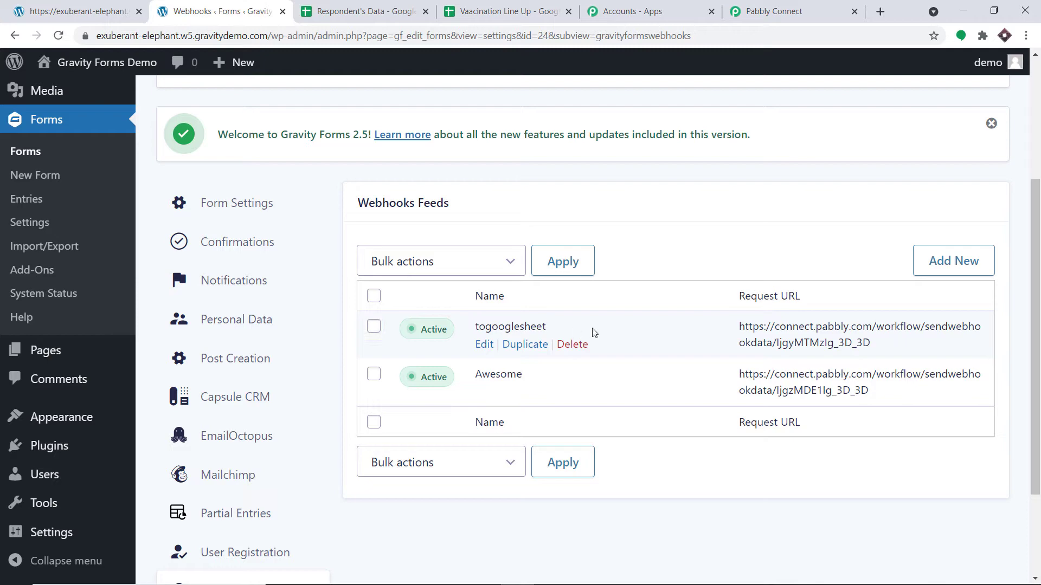
- Add a new webhook feed and rename it from 'Webhooks Feed 2' to 'Google Sheets Data'
click(966, 267)
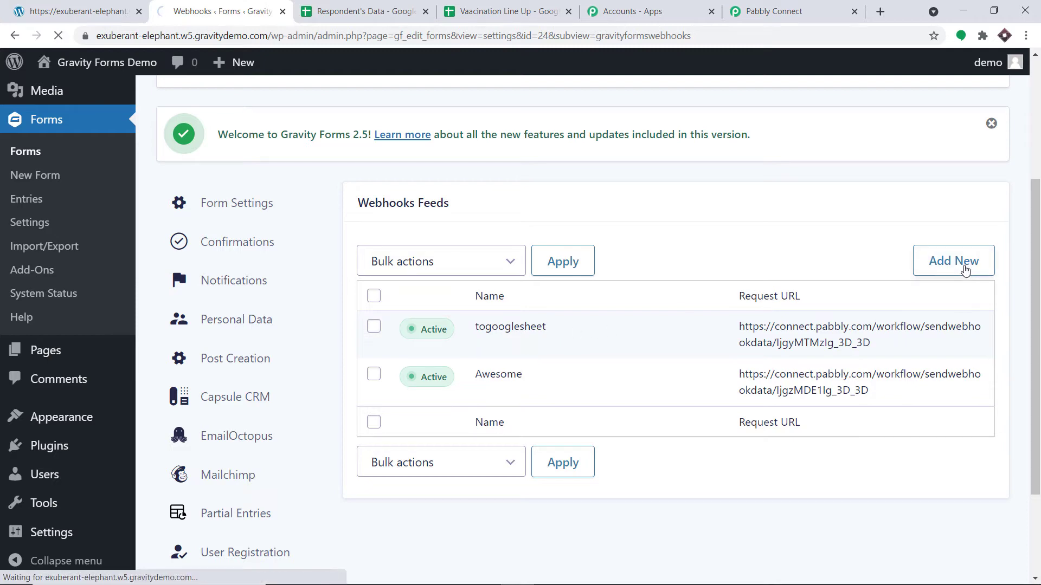
scroll(496, 310, down, 2)
drag(496, 310, 358, 312)
key(BackSpace)
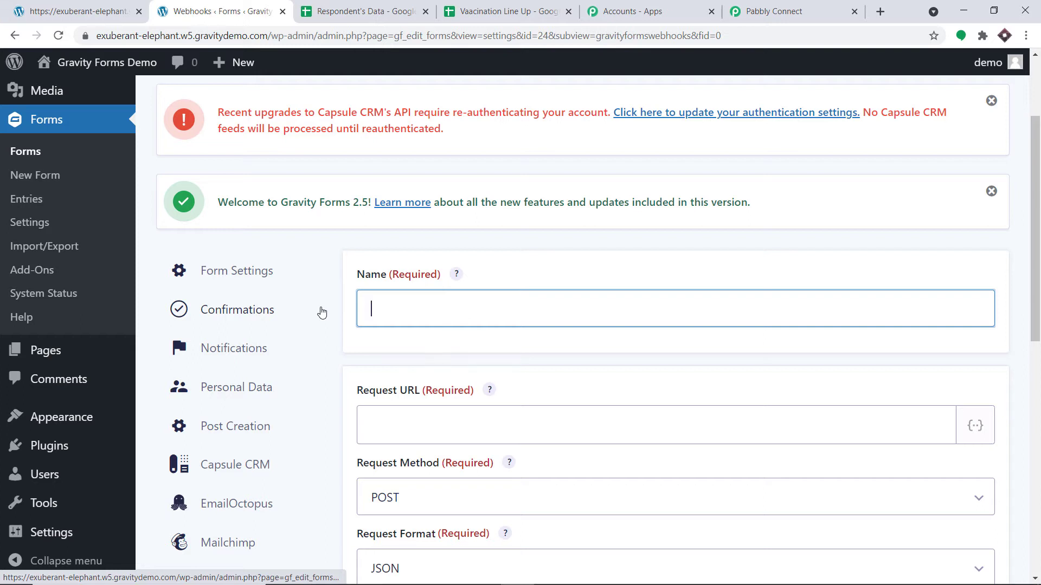
text(G)
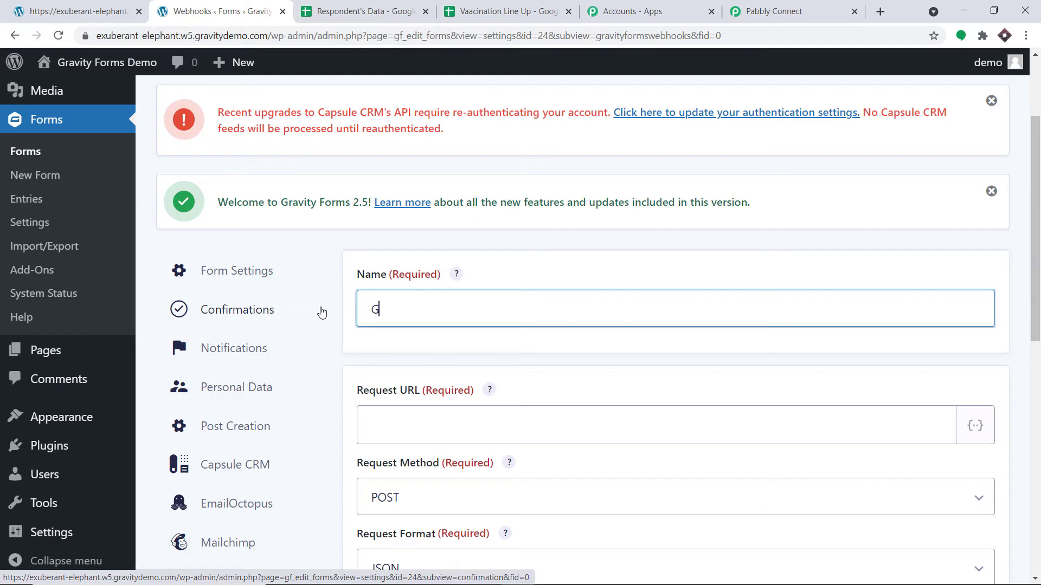
text(oogle Sheets)
scroll(426, 274, down, 1)
text(Data)
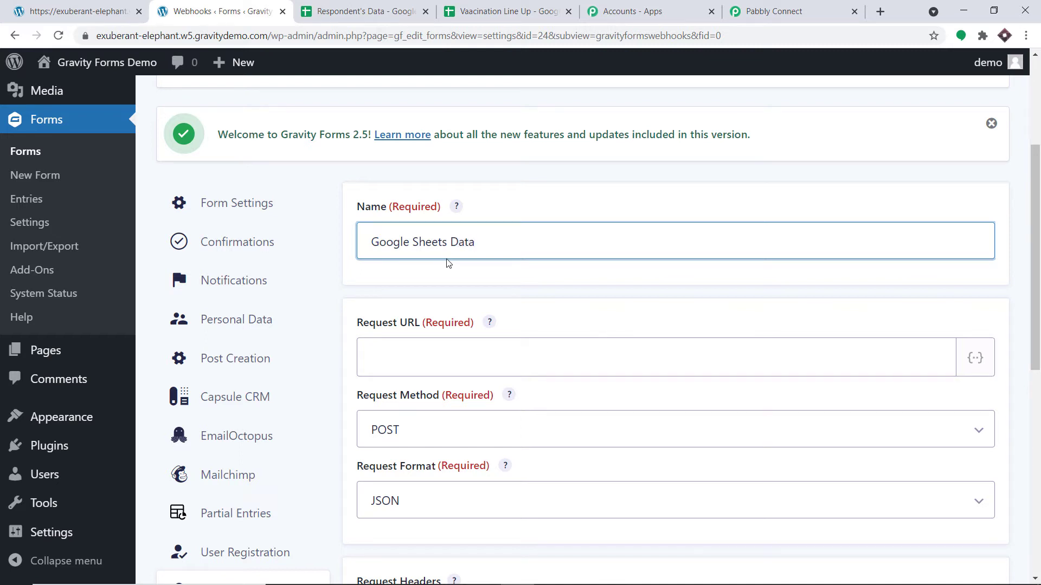
scroll(447, 263, down, 1)
click(466, 290)
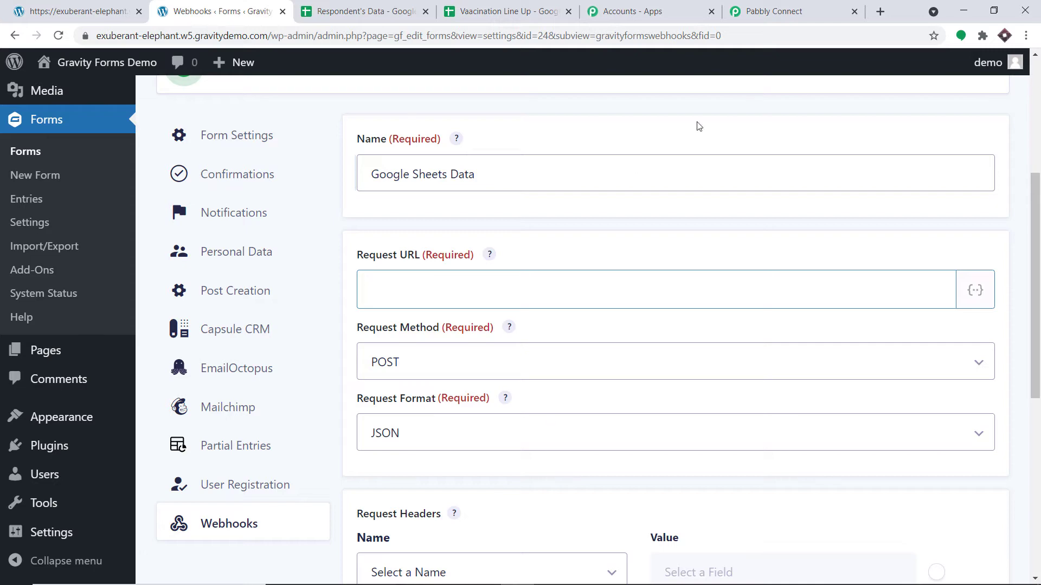
- Copy the Pabbly Connect workflow's webhook URL and return to the WordPress feed
click(798, 4)
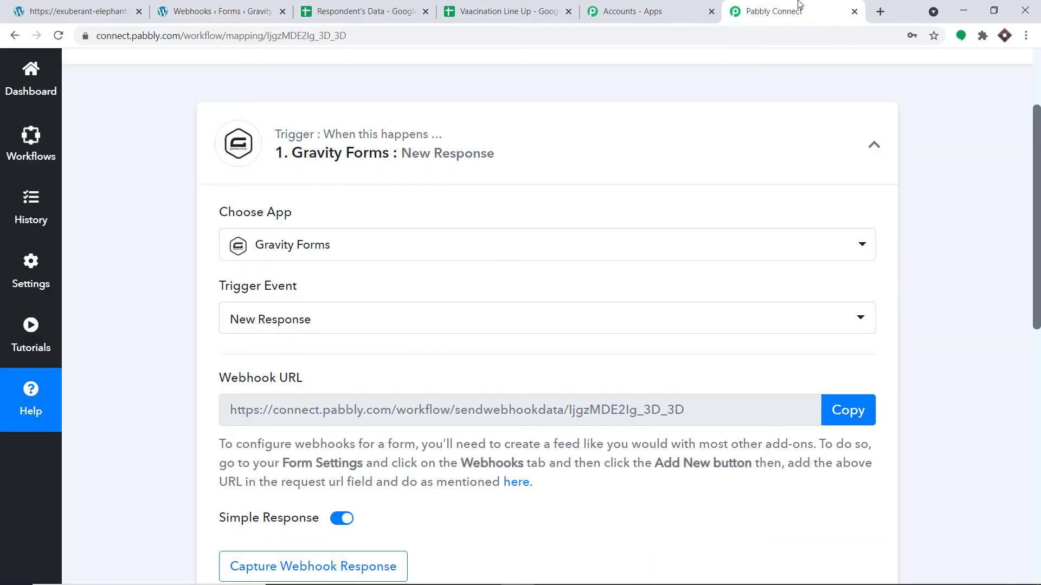
click(843, 410)
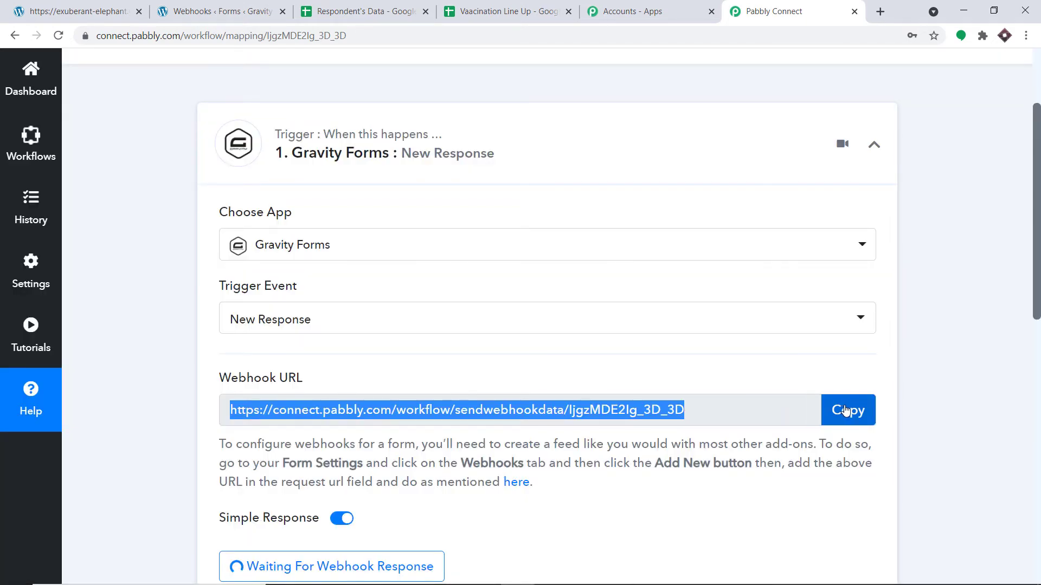
click(253, 5)
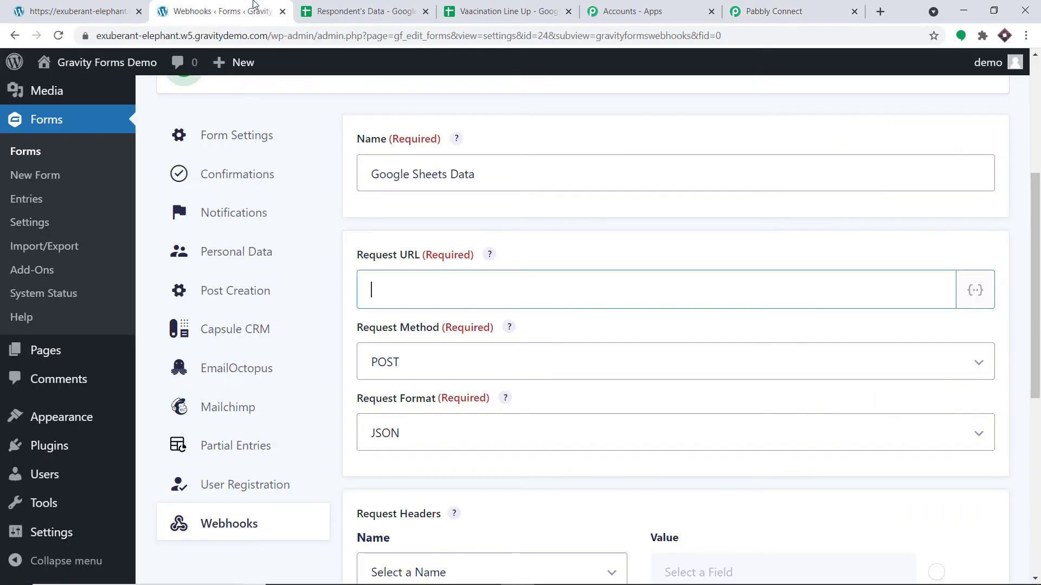
- Paste the Pabbly webhook URL as the feed's Request URL and save the settings
right_click(402, 279)
click(437, 386)
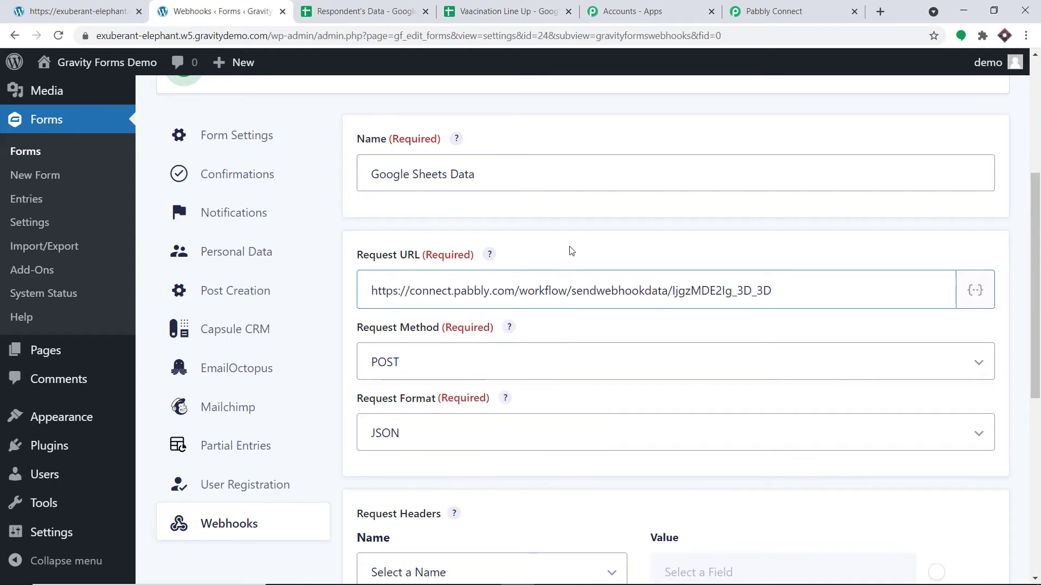
scroll(579, 228, down, 3)
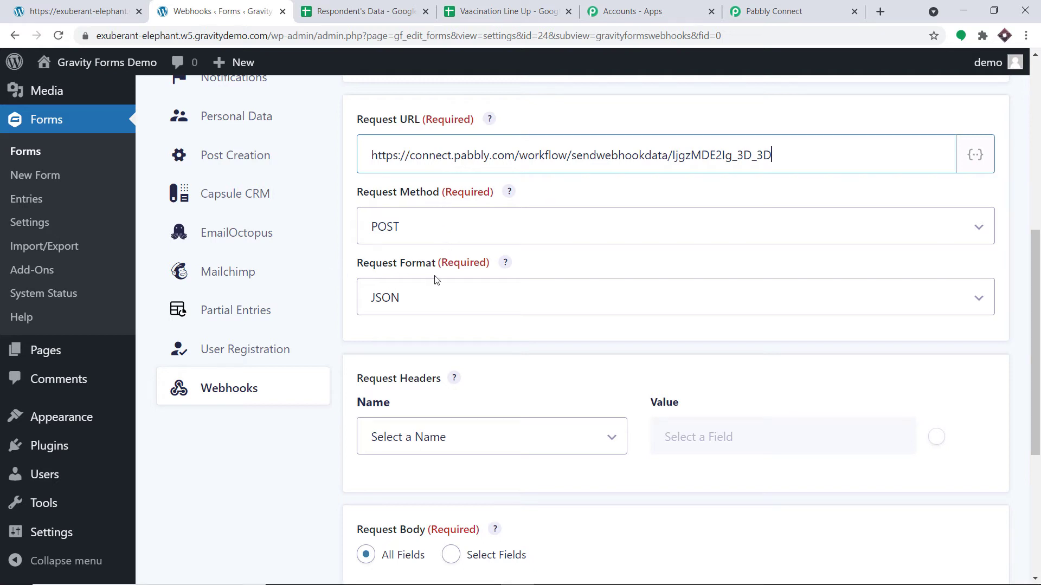
scroll(437, 279, down, 3)
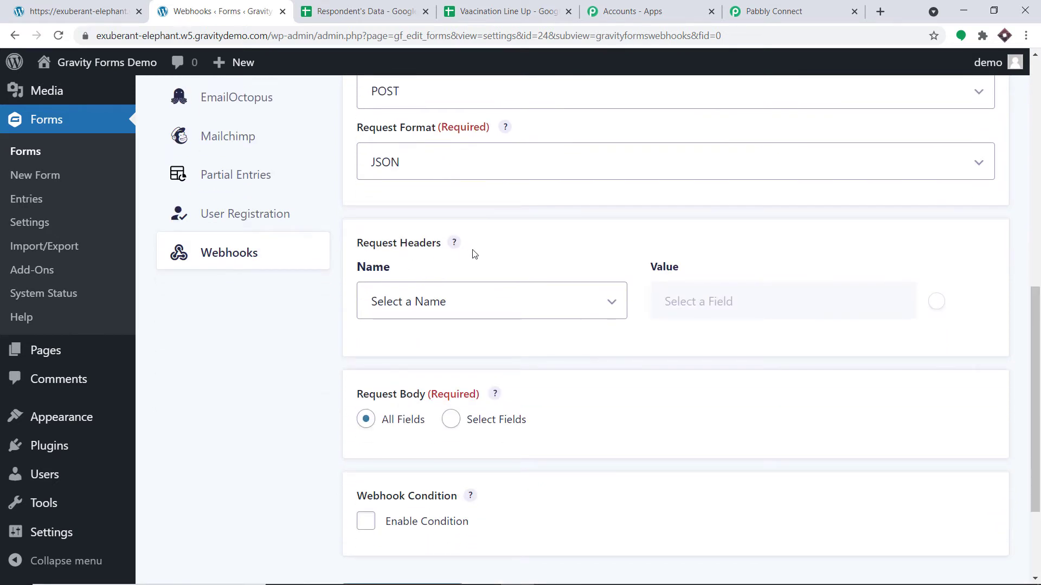
scroll(475, 254, down, 3)
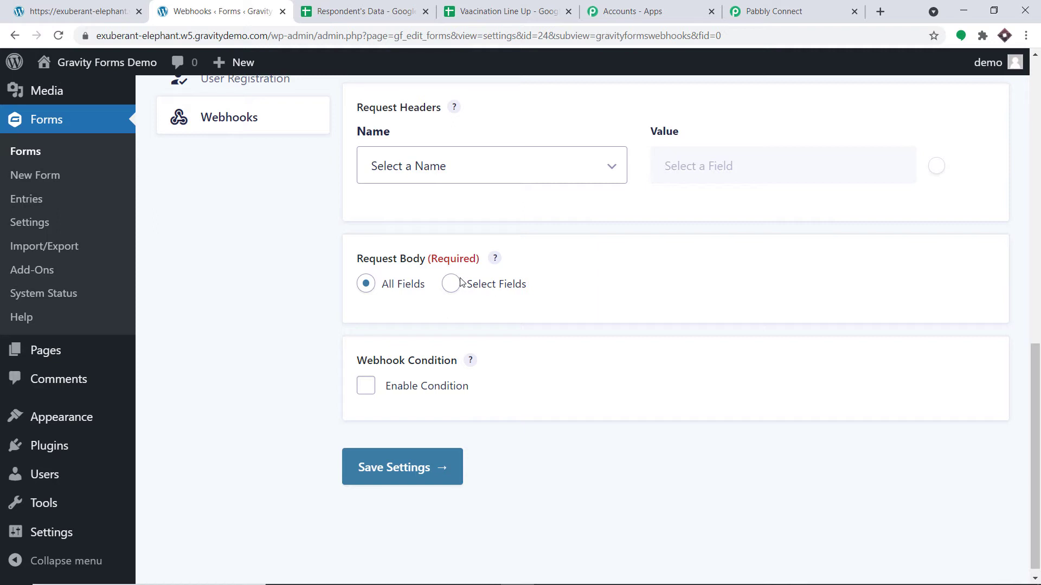
mouse_move(469, 362)
scroll(650, 348, down, 1)
click(390, 461)
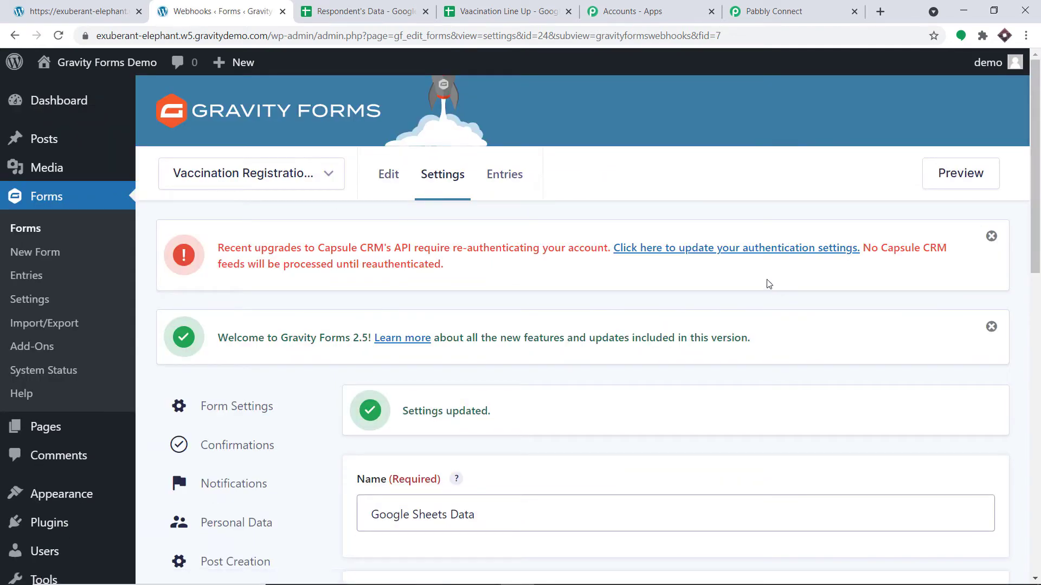
scroll(760, 270, down, 2)
scroll(762, 271, down, 2)
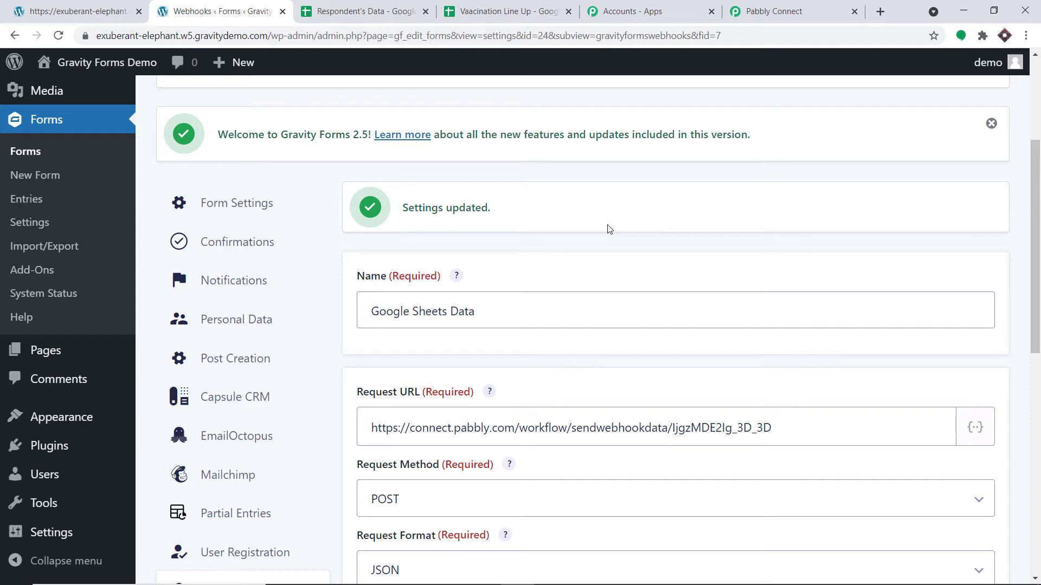
- Create a new WordPress post titled 'Vaccination Registration New Form' from the admin bar
mouse_move(228, 60)
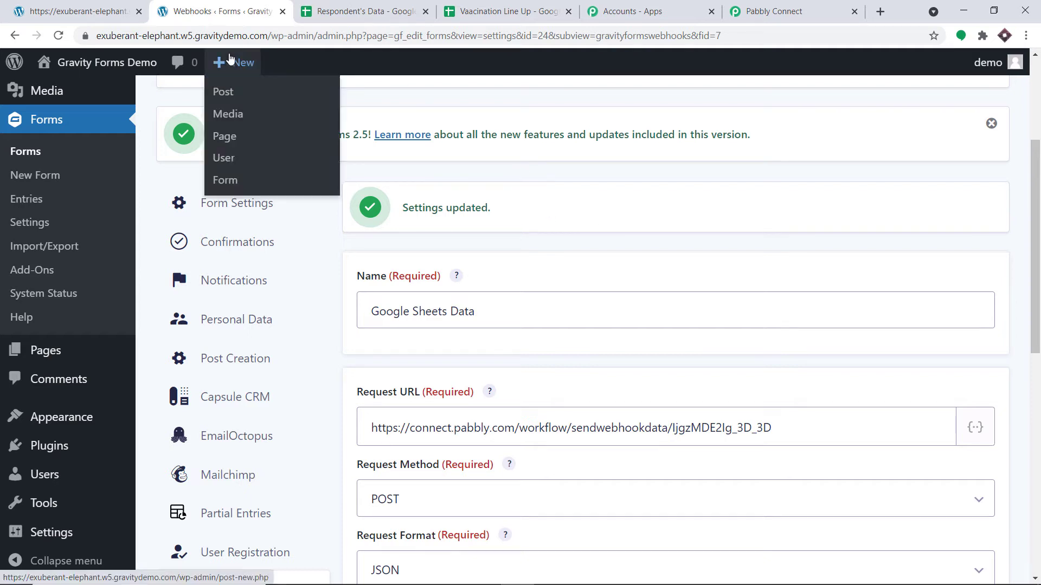
click(229, 94)
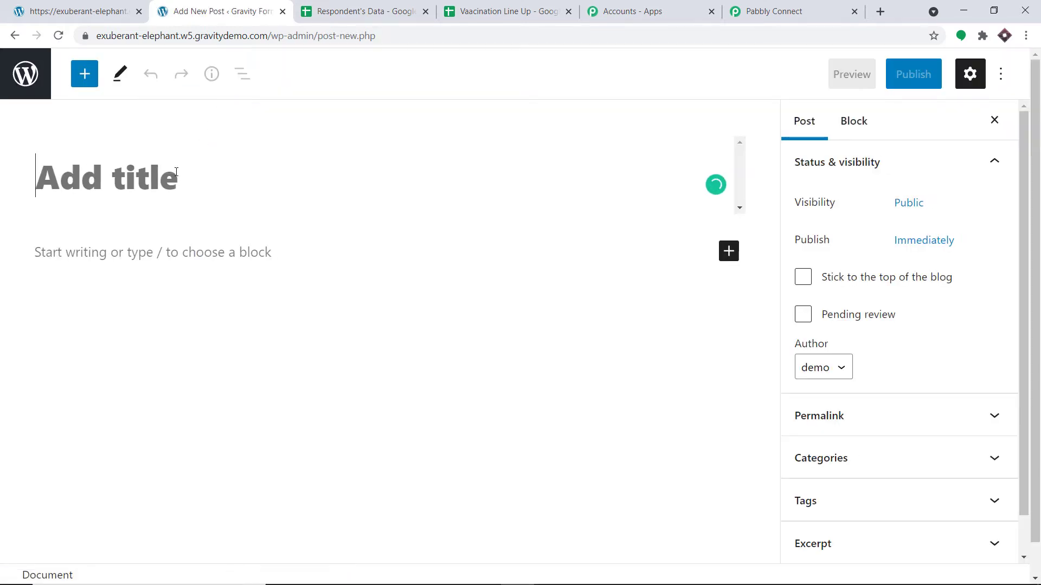
text(V)
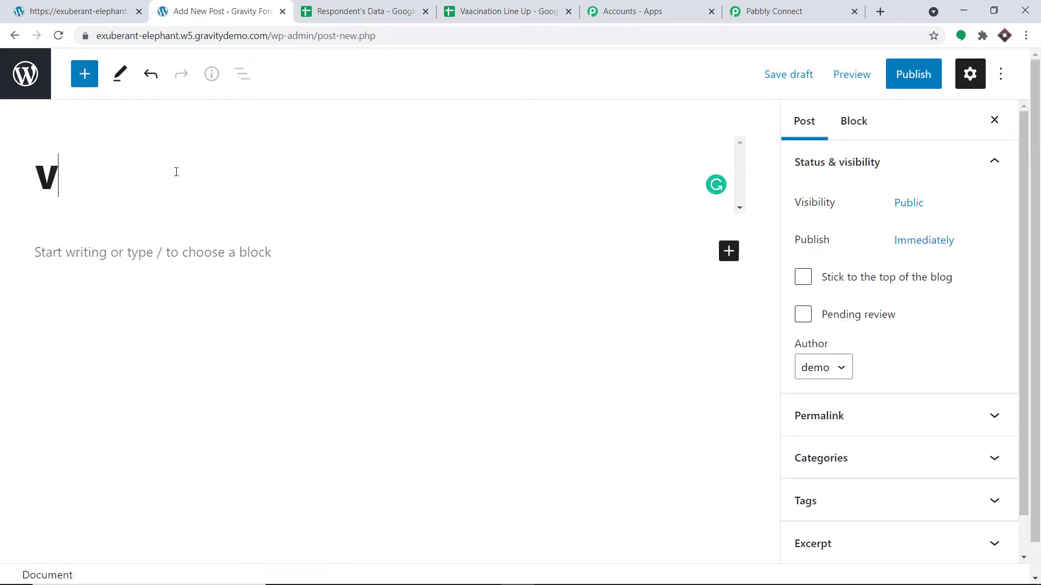
text(accination )
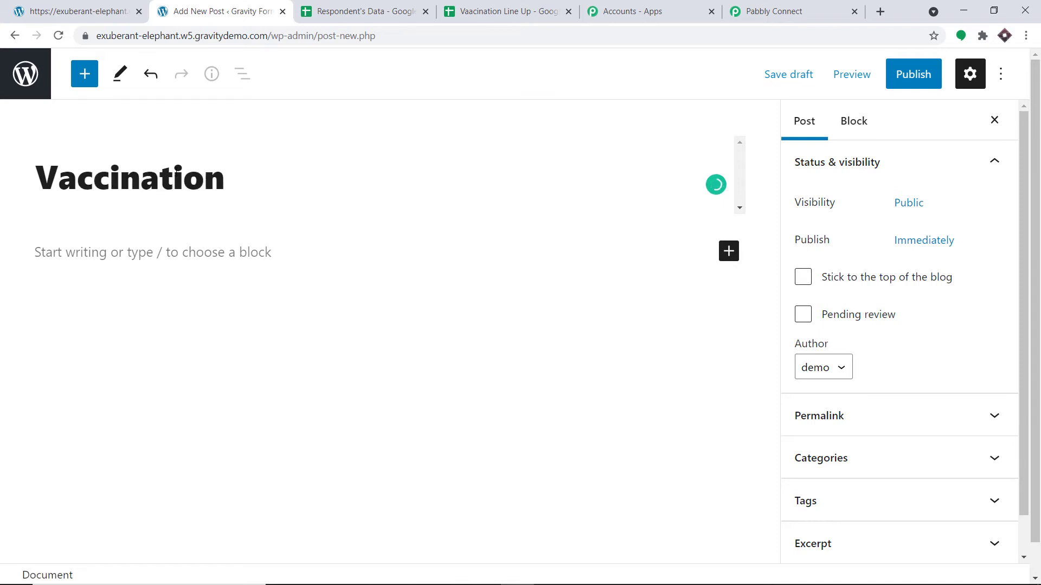
text(Reg)
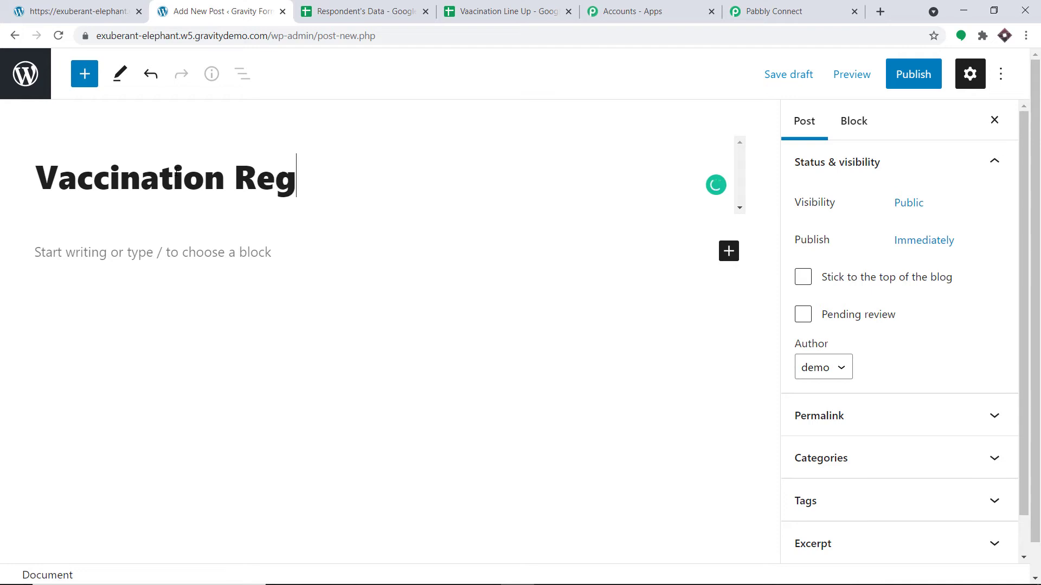
text(istrat)
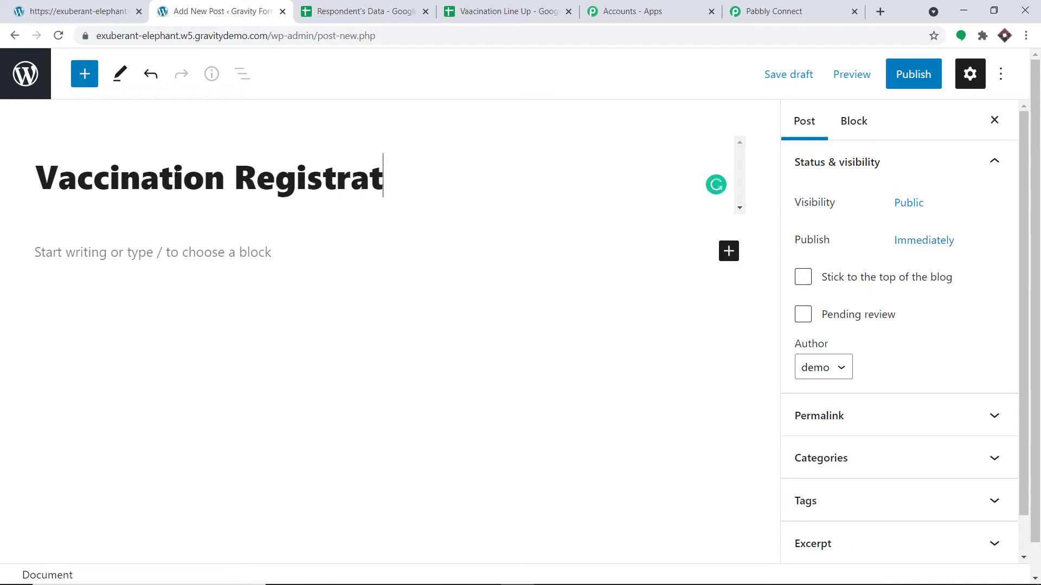
text(ion N)
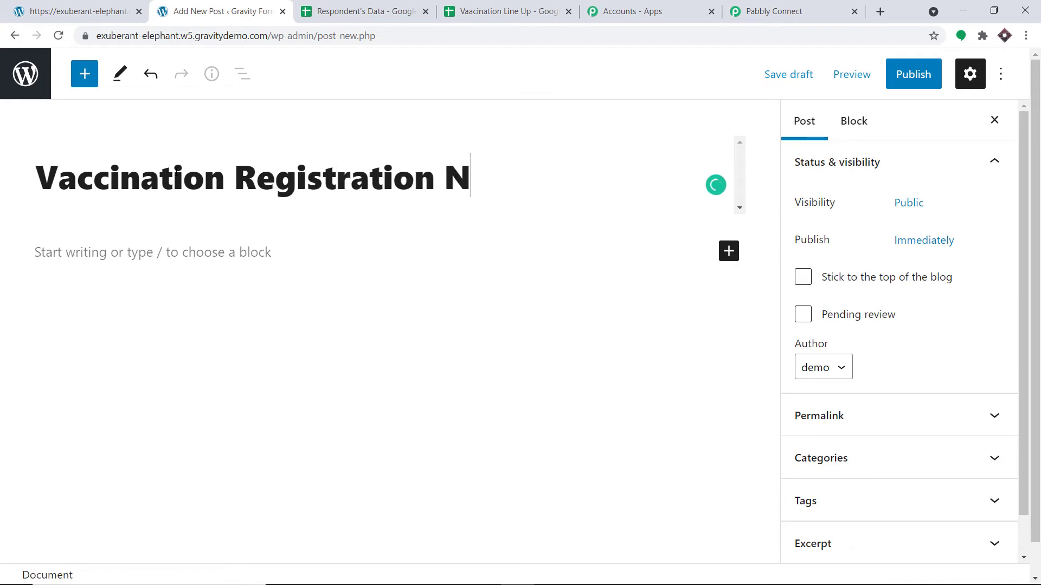
text(ew)
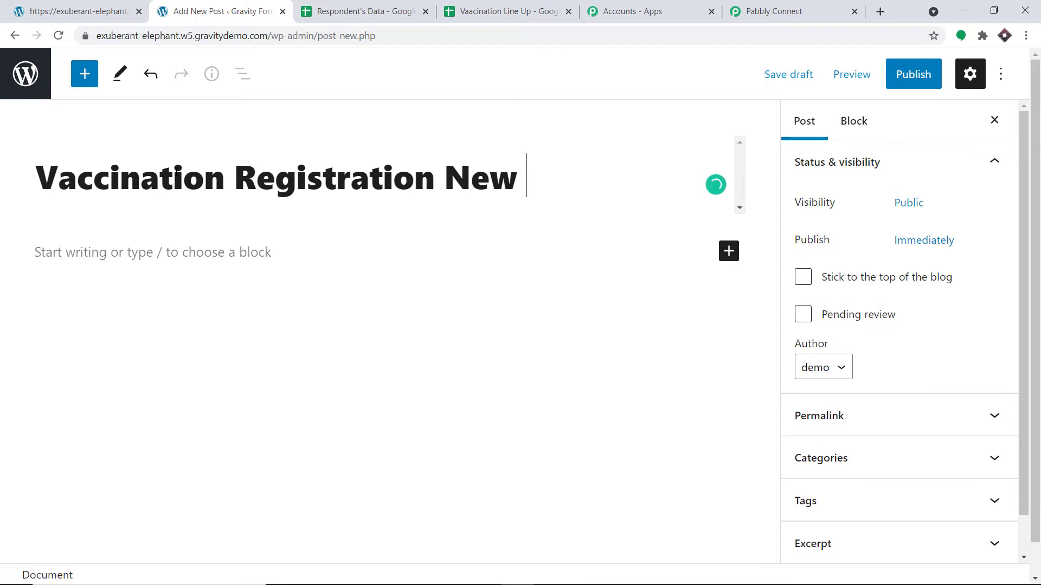
text( Form)
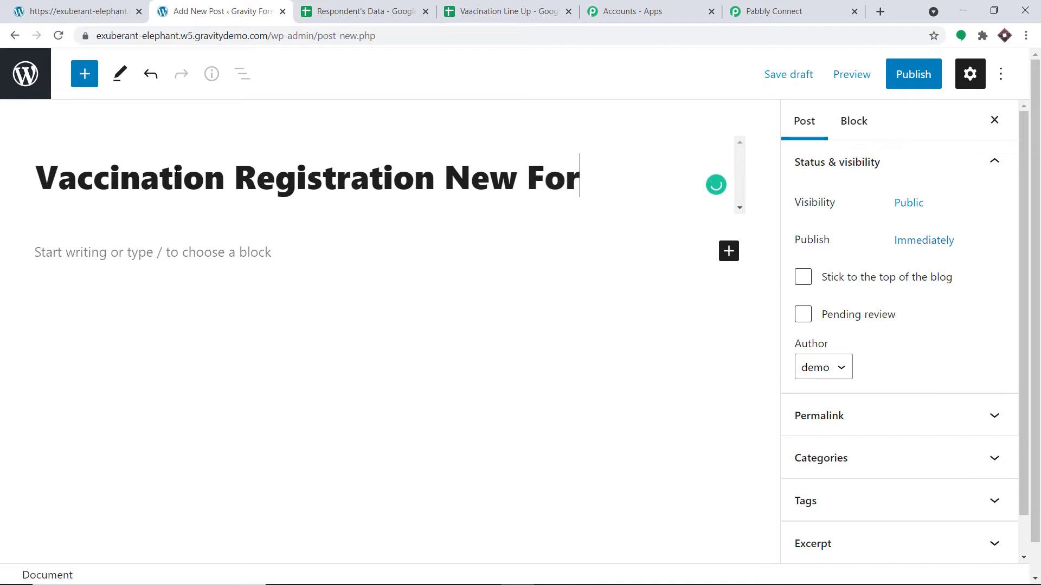
click(729, 251)
- Add a Gravity Forms block that embeds the Vaccination Registration form
click(780, 399)
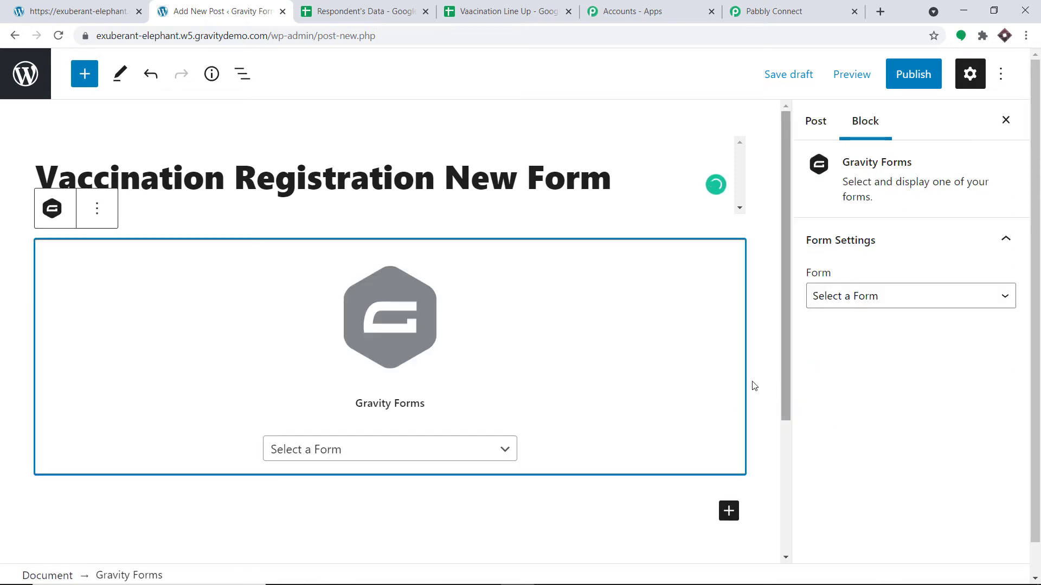
click(414, 446)
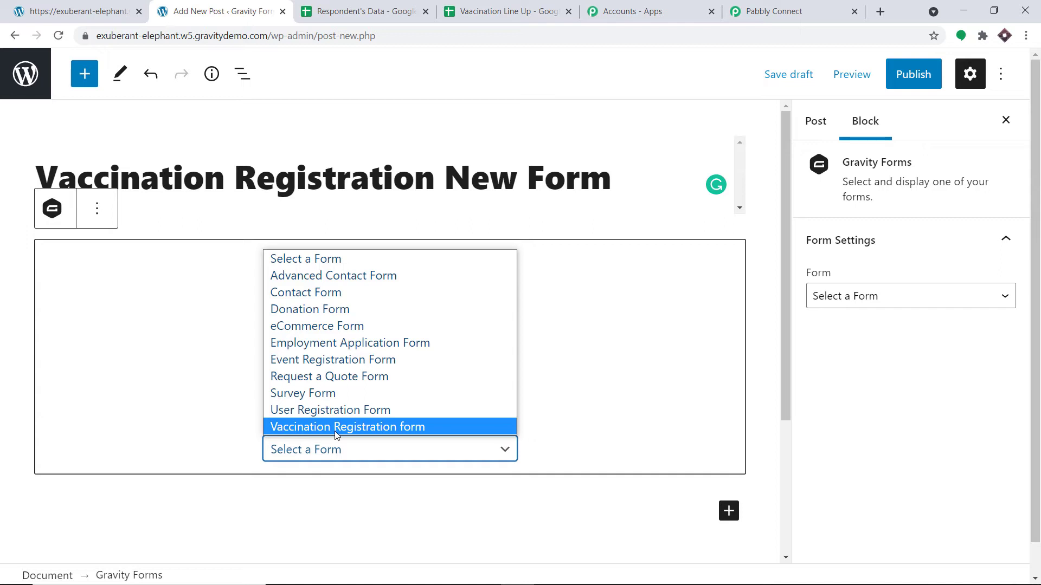
click(350, 427)
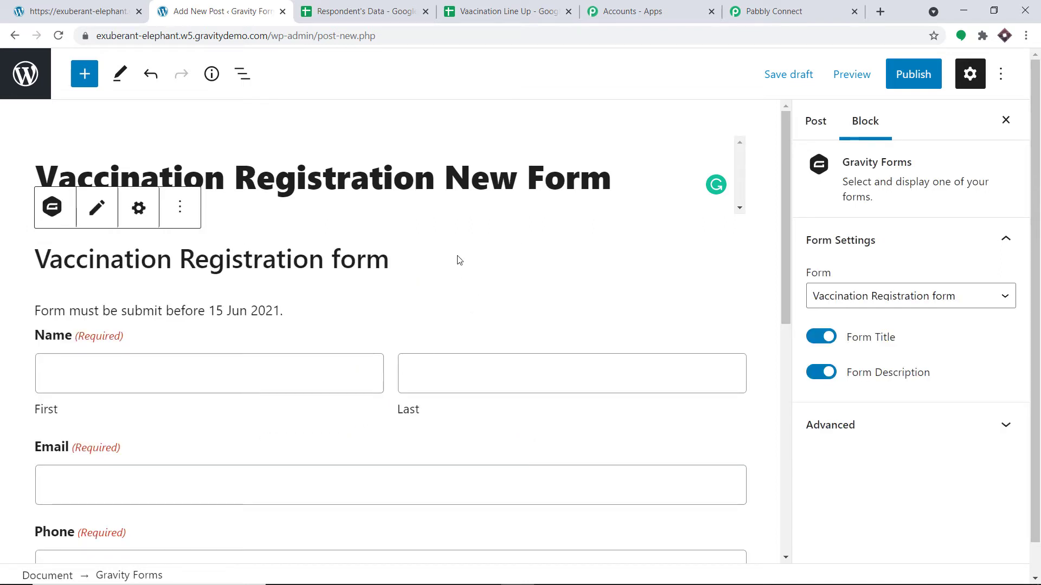
- Publish the post and confirm publishing
scroll(639, 251, down, 6)
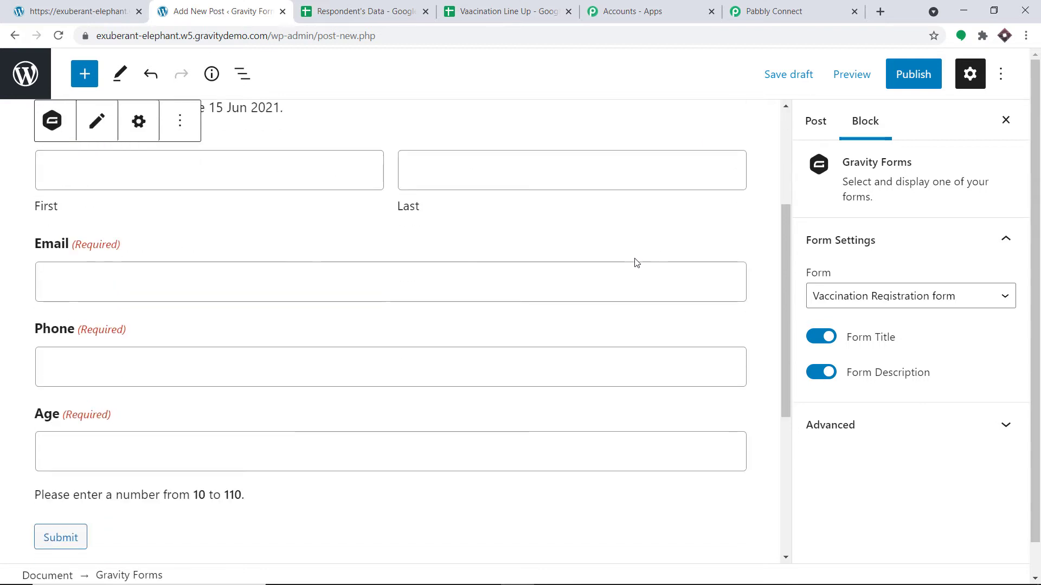
scroll(629, 272, up, 3)
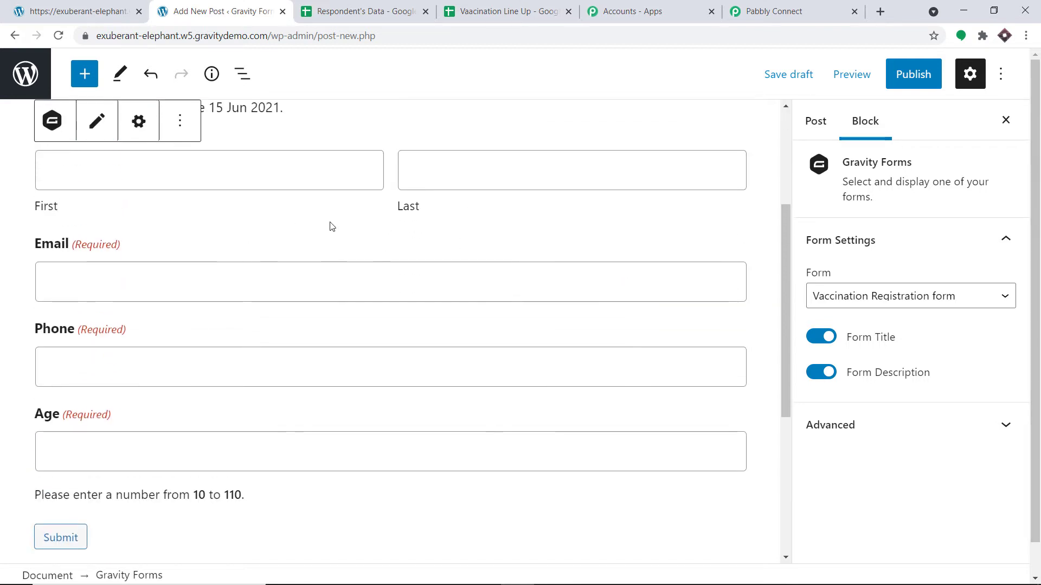
scroll(356, 210, up, 1)
scroll(355, 211, up, 3)
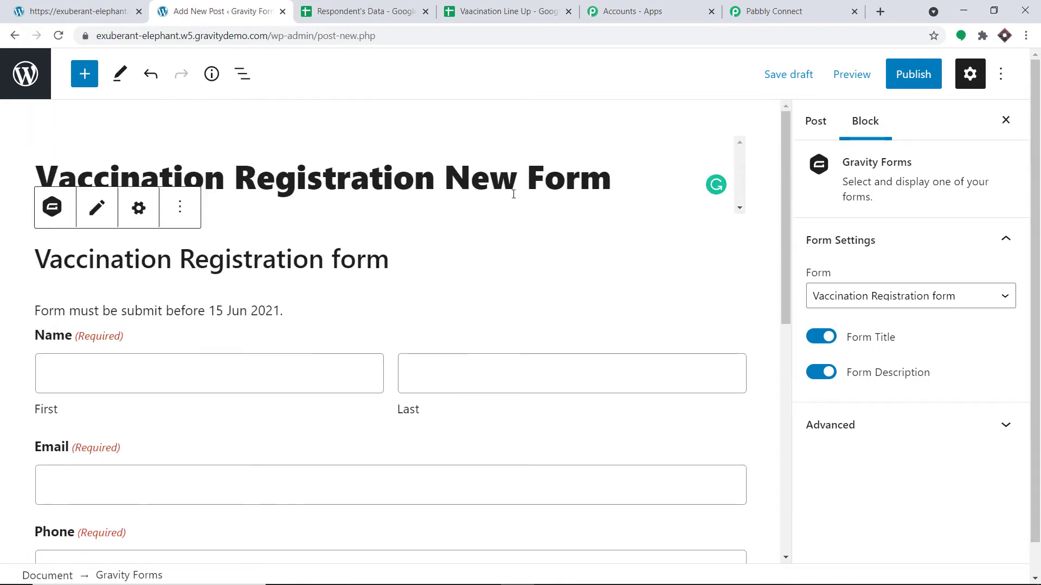
click(918, 75)
click(889, 76)
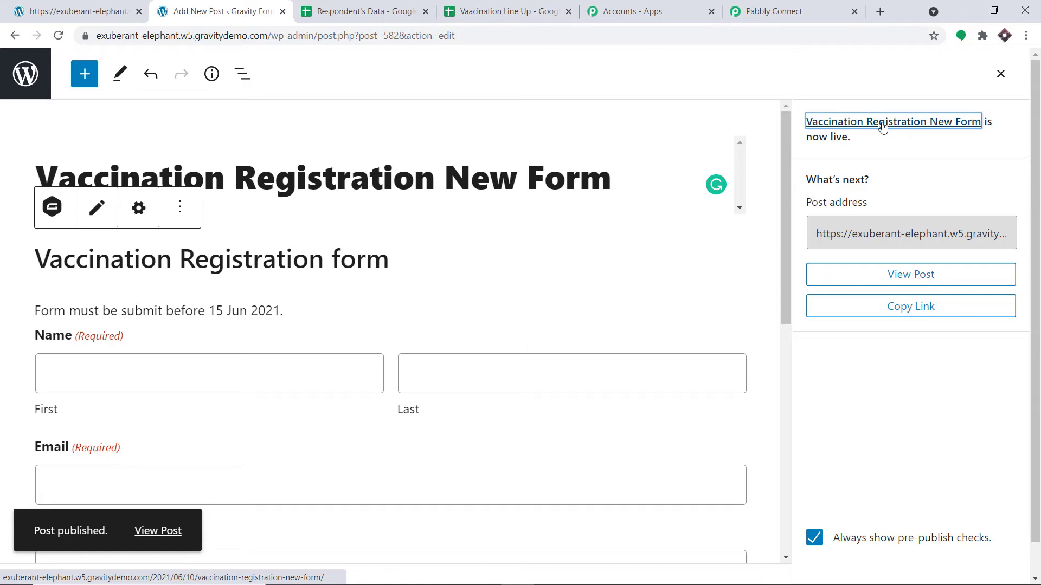
- Open the live published post showing the vaccination registration form
click(882, 126)
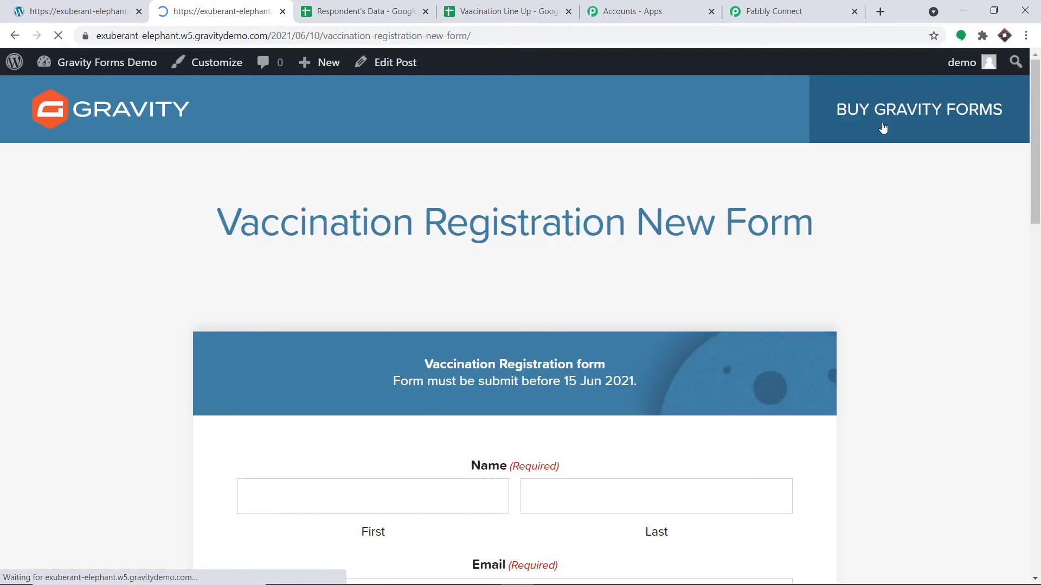
scroll(417, 237, down, 5)
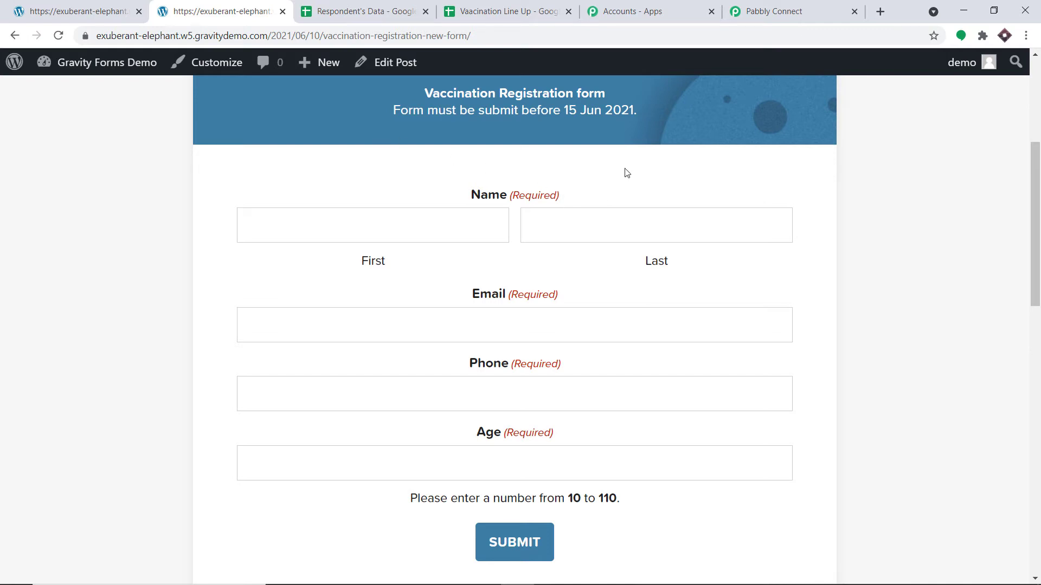
click(774, 11)
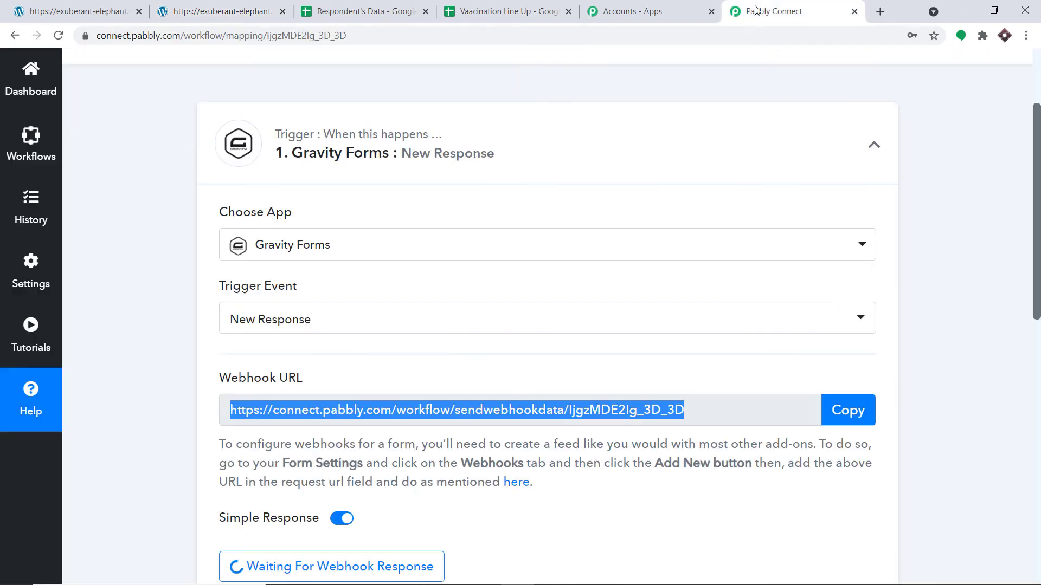
scroll(515, 279, down, 2)
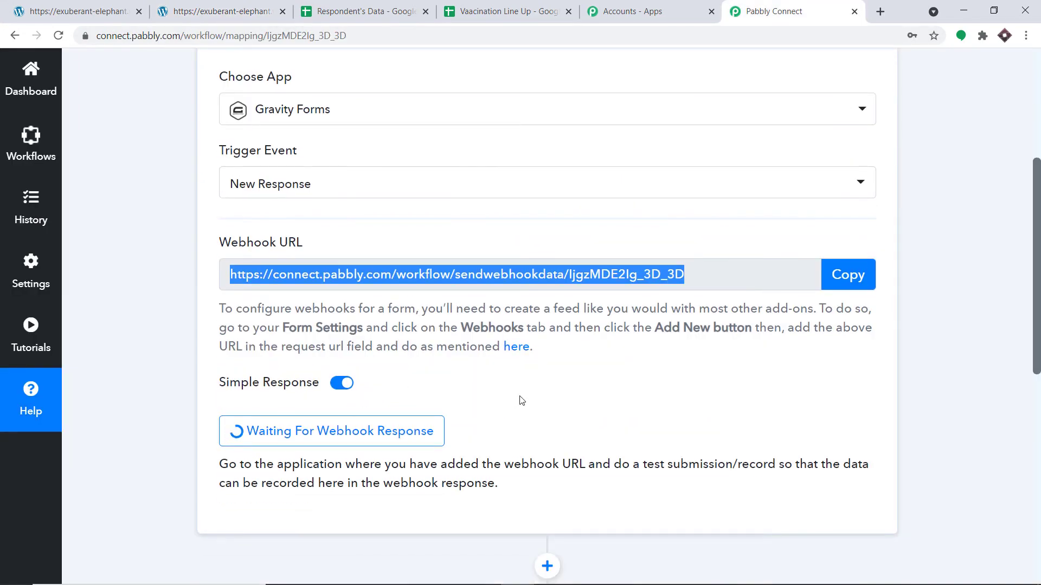
click(95, 6)
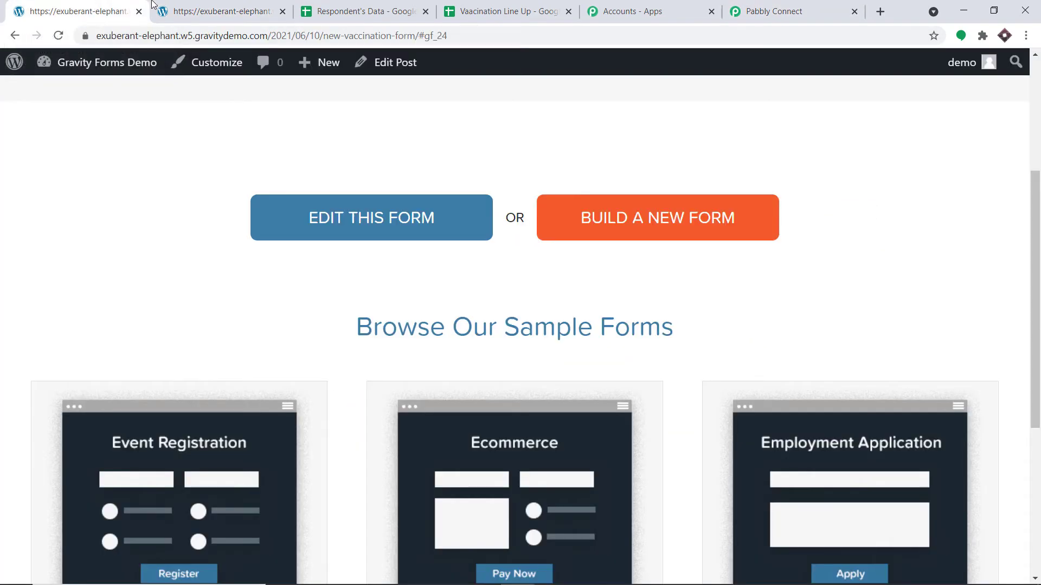
click(222, 11)
- Fill the form with a saved contact's name, email and phone, age 33, and submit
click(433, 223)
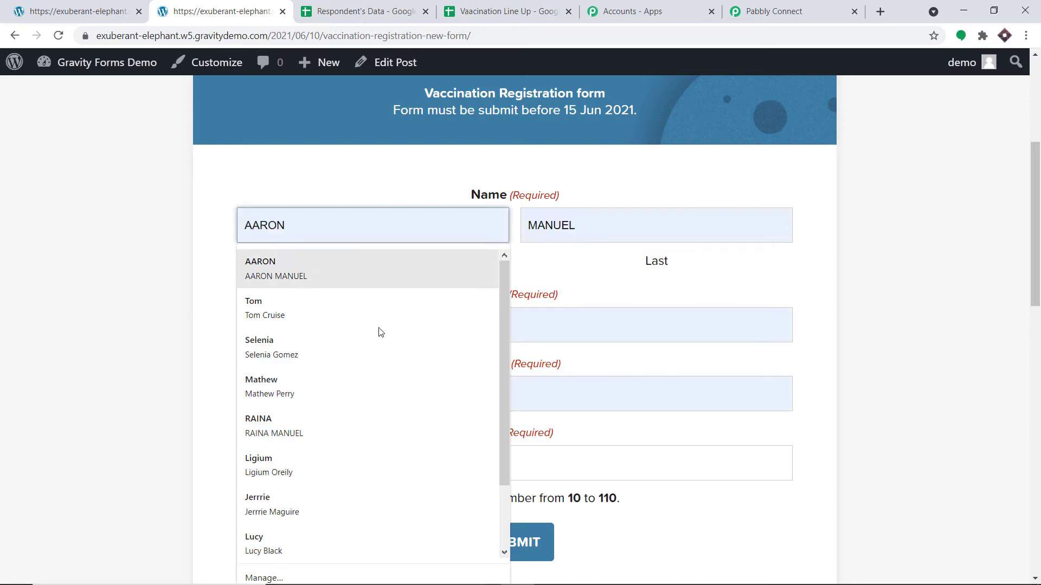
click(327, 391)
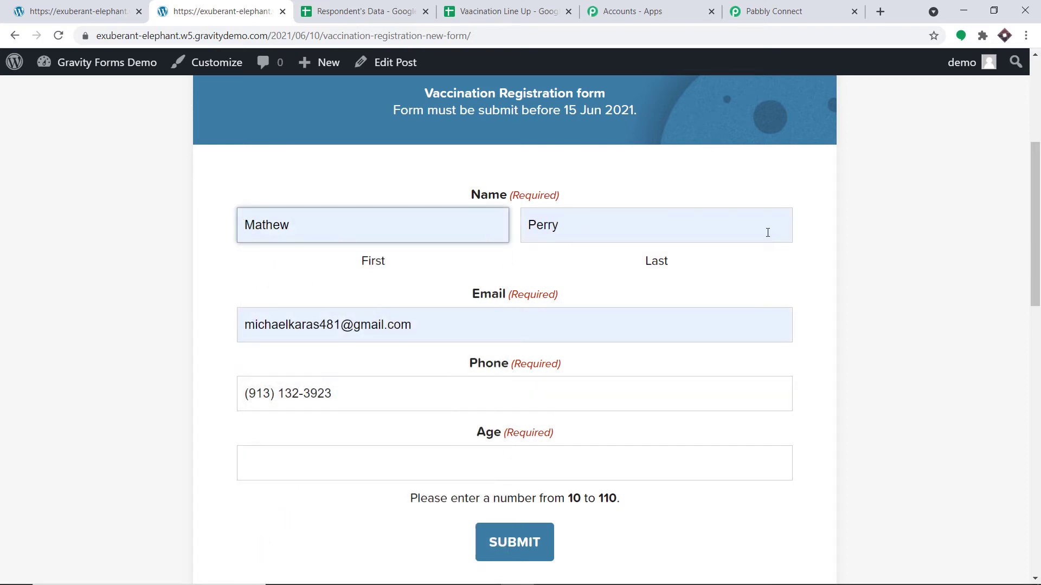
scroll(346, 396, down, 1)
click(482, 403)
text(33)
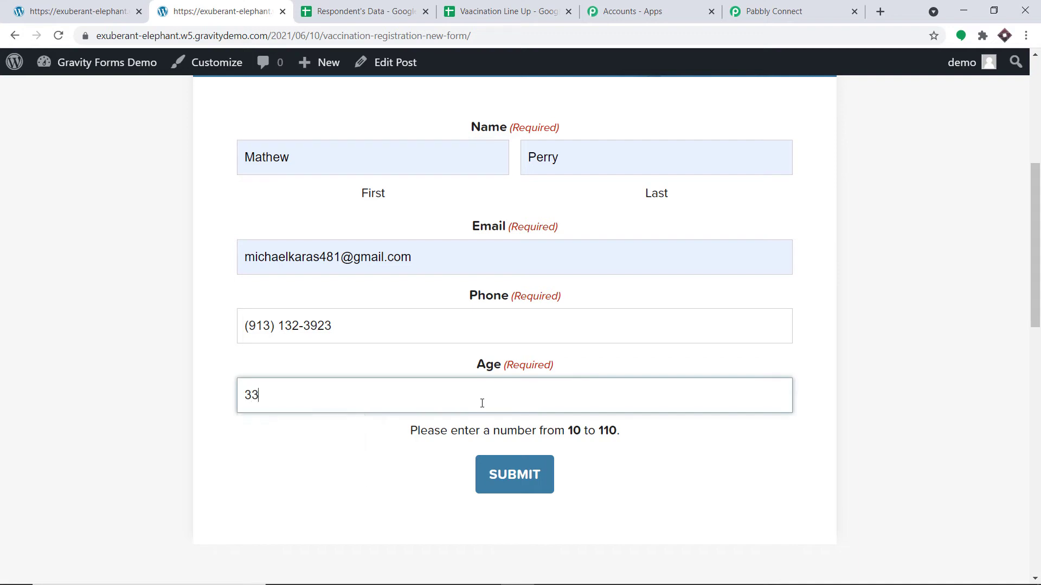
click(519, 491)
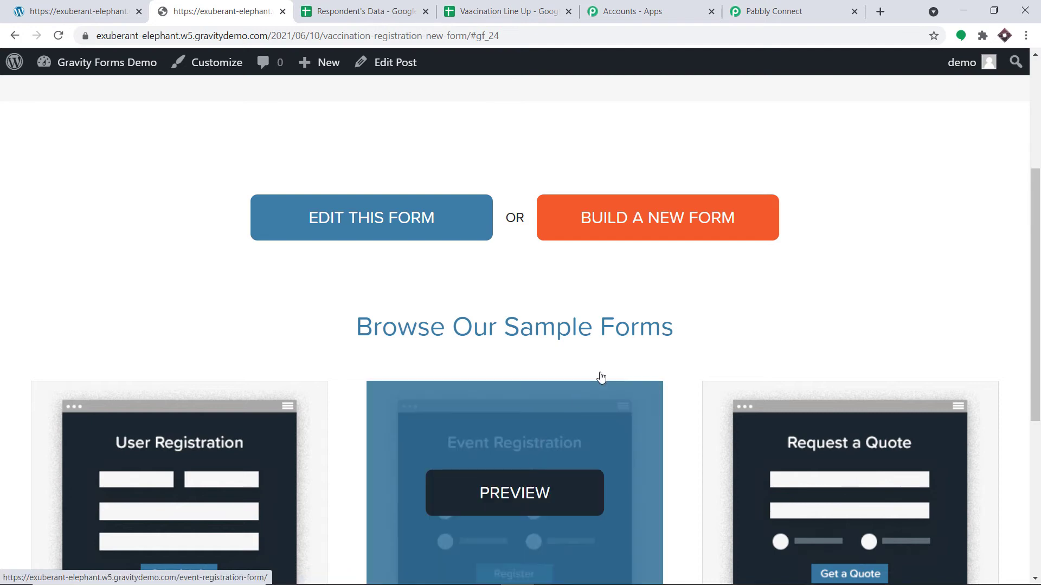
scroll(710, 283, up, 3)
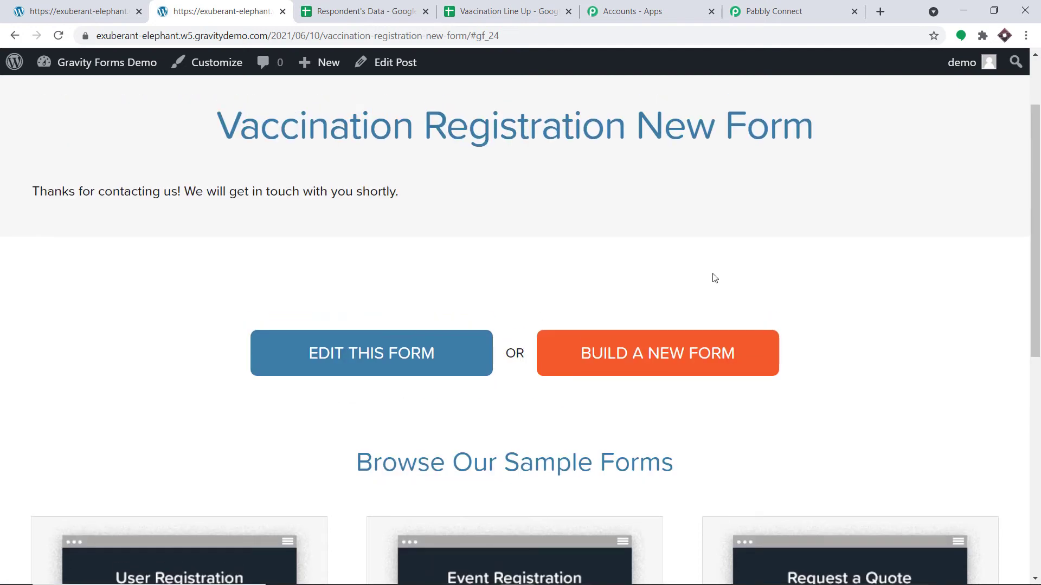
click(813, 6)
- Scroll through Response Received to check the captured name, email, phone and age 33 values
scroll(770, 211, down, 7)
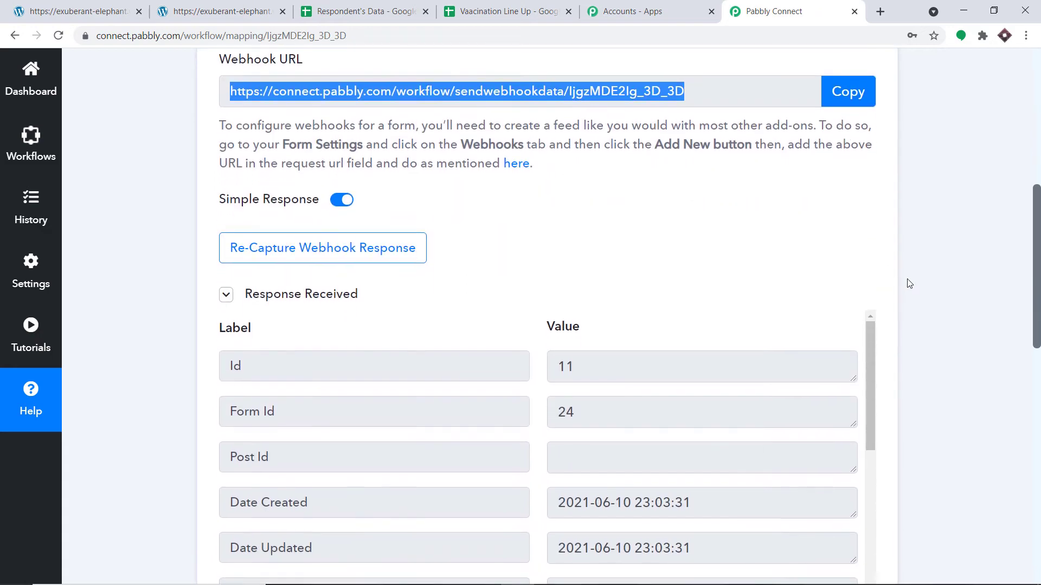
scroll(839, 264, down, 2)
scroll(838, 265, down, 9)
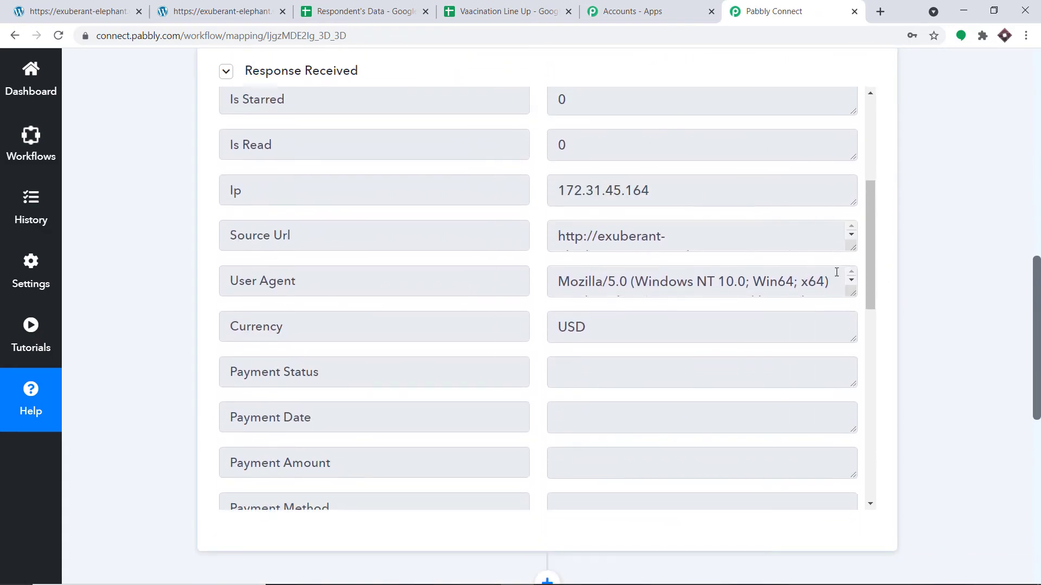
scroll(834, 327, down, 5)
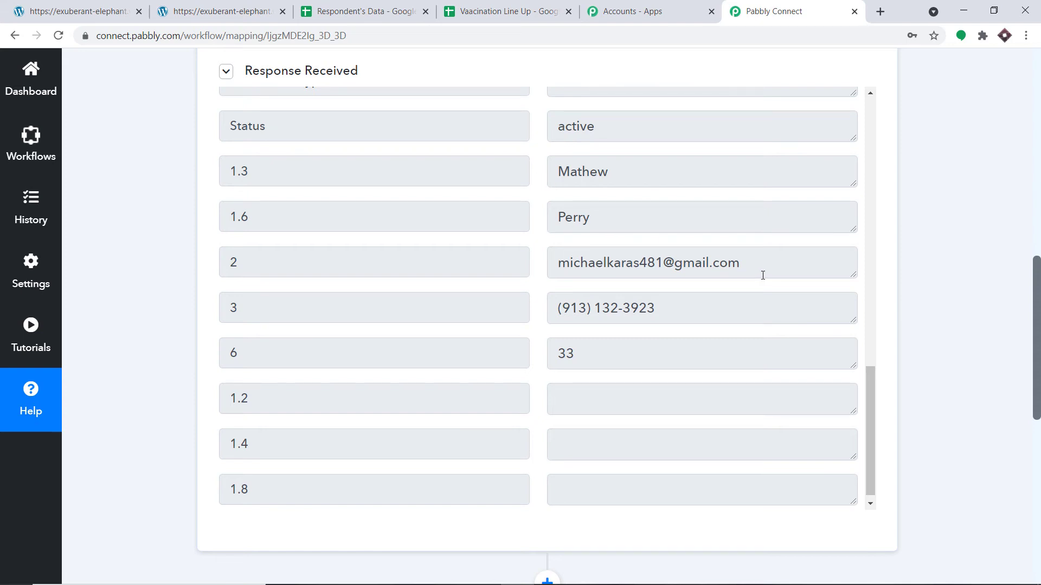
scroll(632, 300, down, 1)
drag(593, 284, 461, 282)
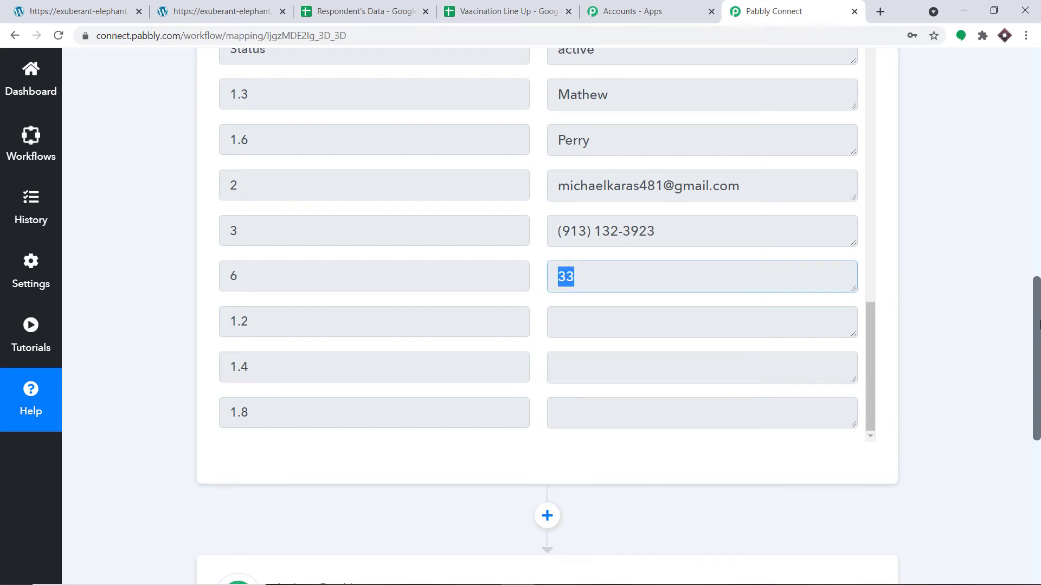
scroll(1039, 324, down, 7)
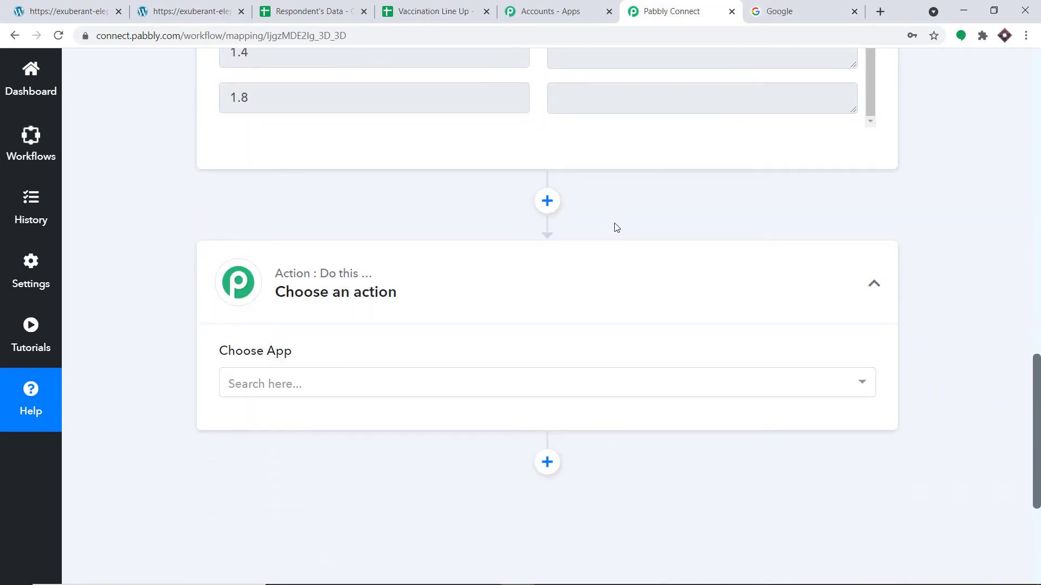
scroll(619, 220, up, 3)
scroll(619, 220, down, 3)
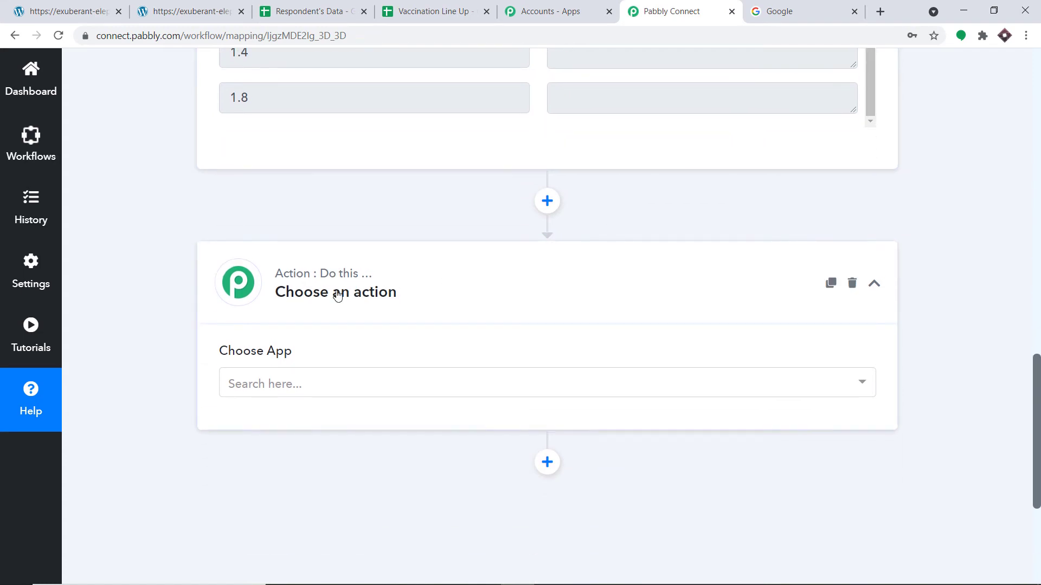
- Set the action app to Google Sheets with the Add New Row event, then view Vaccination Line Up
scroll(328, 297, down, 1)
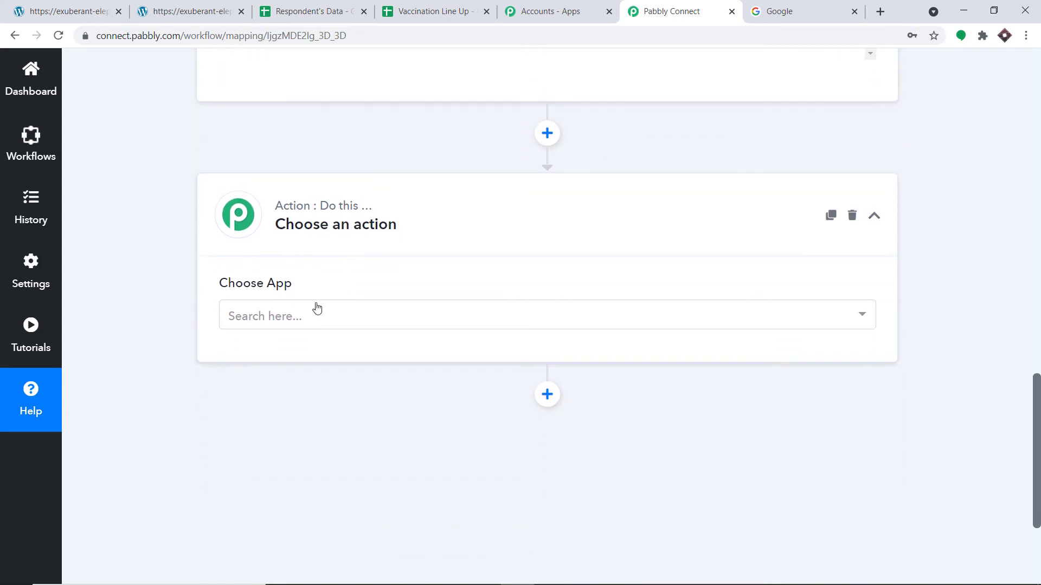
click(285, 322)
text(google)
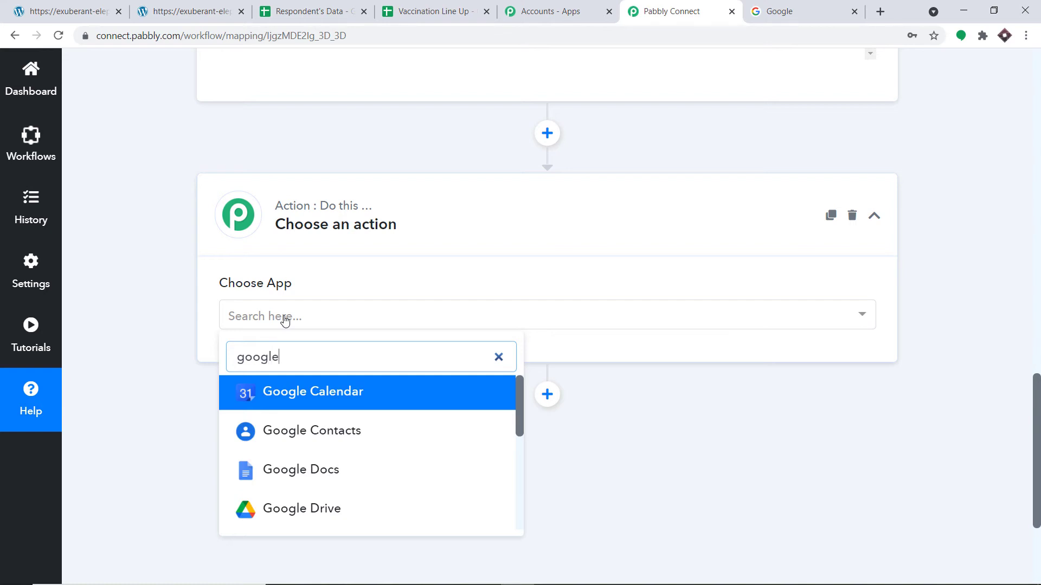
text( sh)
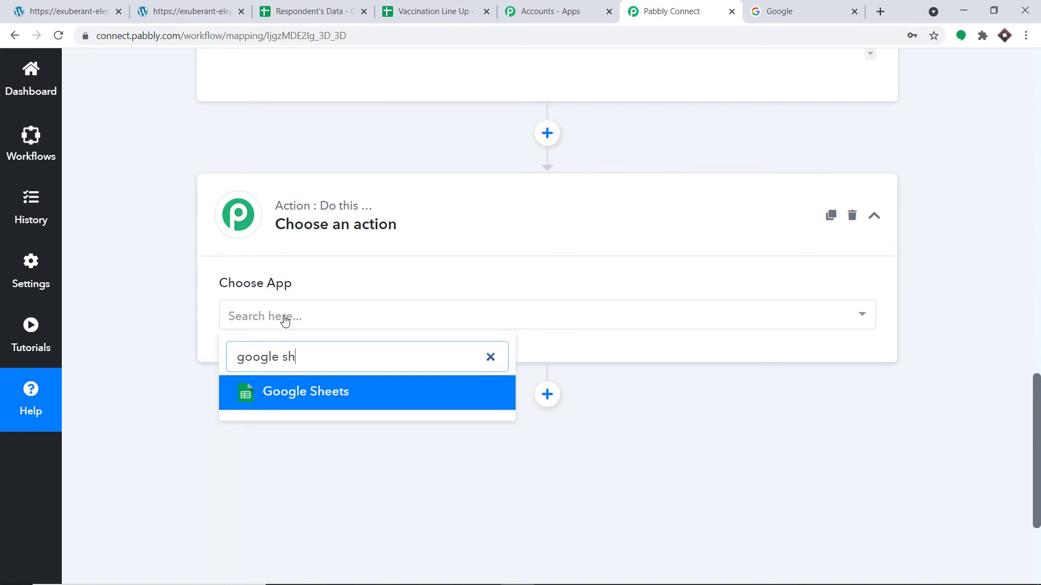
click(374, 402)
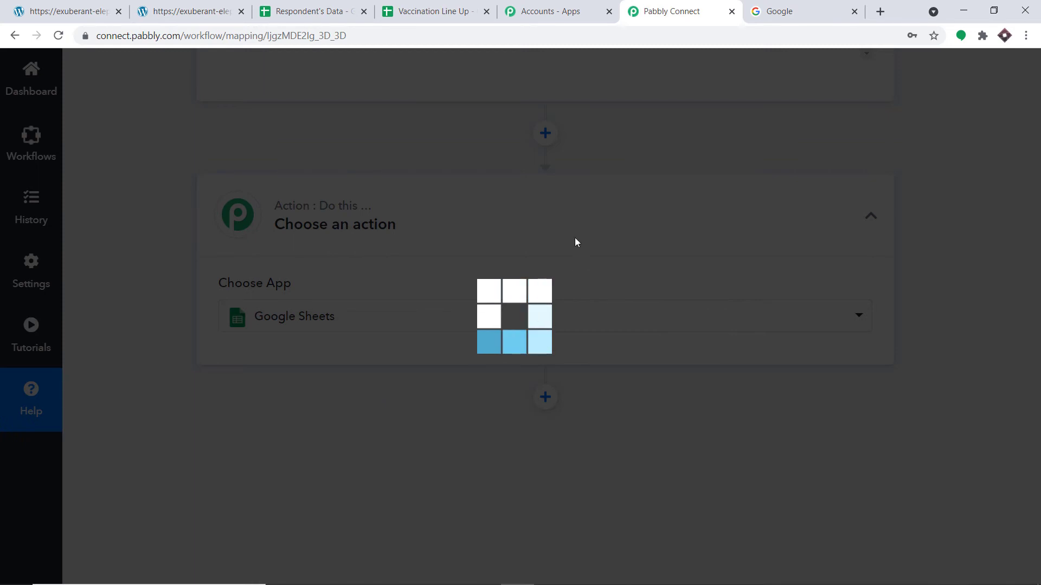
scroll(390, 325, down, 1)
click(348, 323)
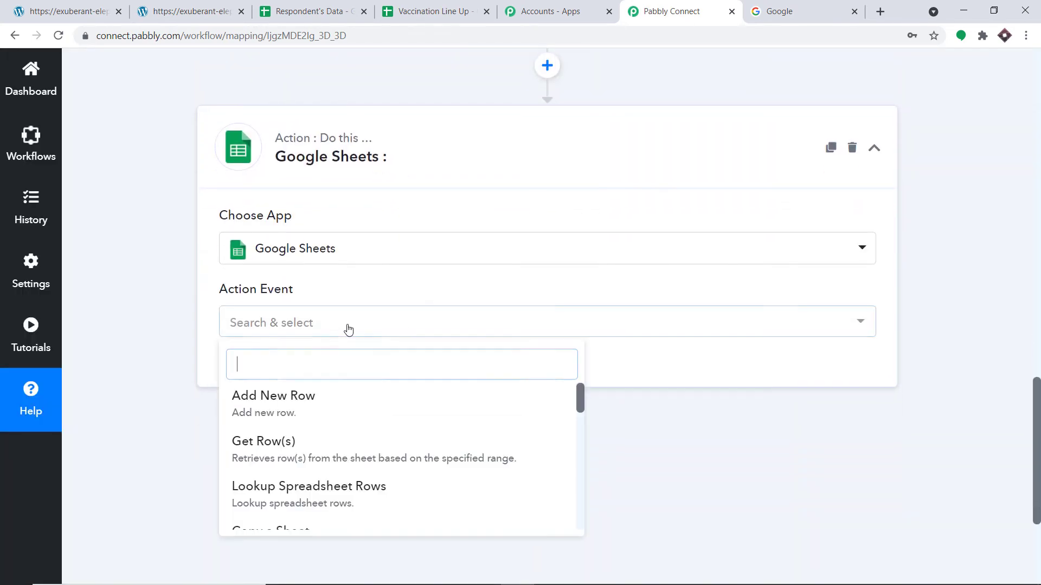
click(310, 408)
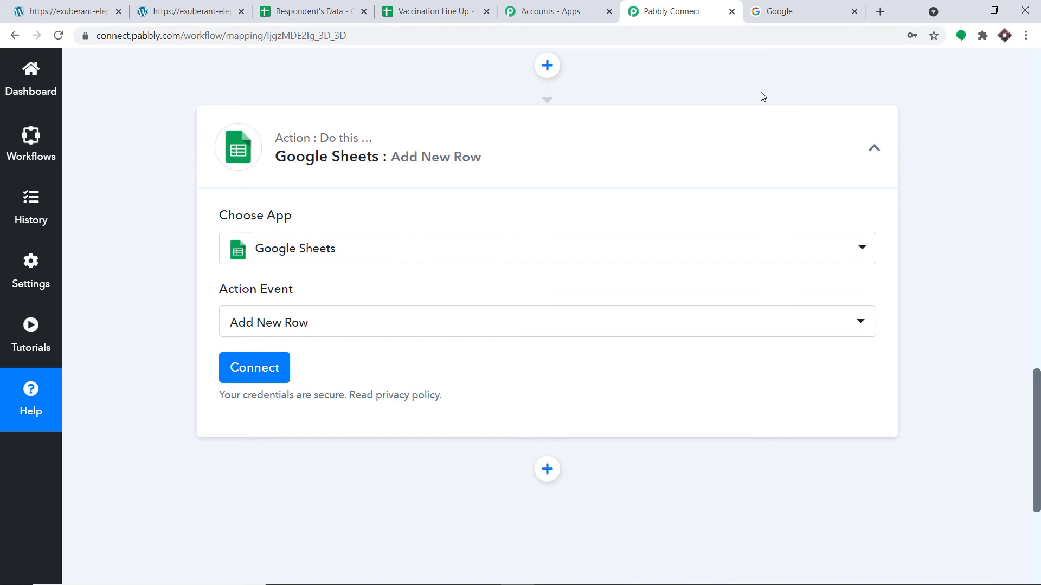
click(433, 11)
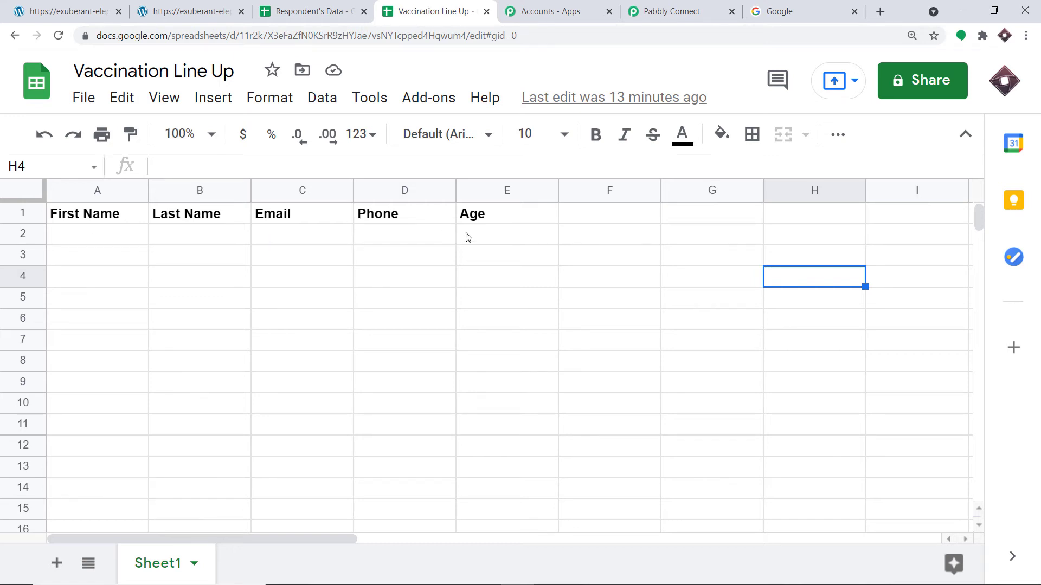
- Start a Google Sheets connection and pick the Google account in the sign-in popup
click(693, 10)
scroll(269, 290, down, 1)
click(263, 302)
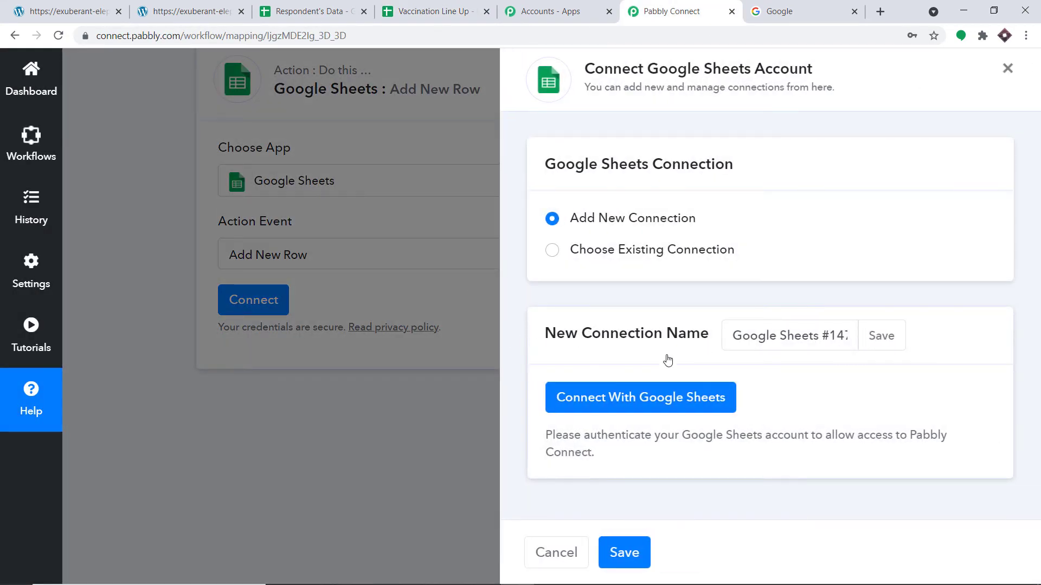
click(616, 399)
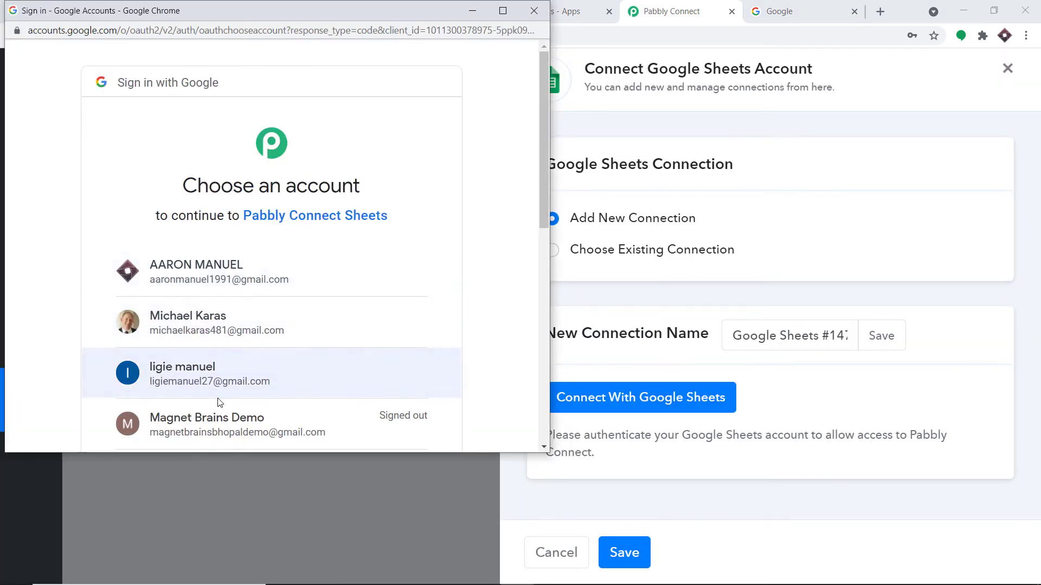
scroll(267, 288, down, 4)
scroll(276, 278, up, 5)
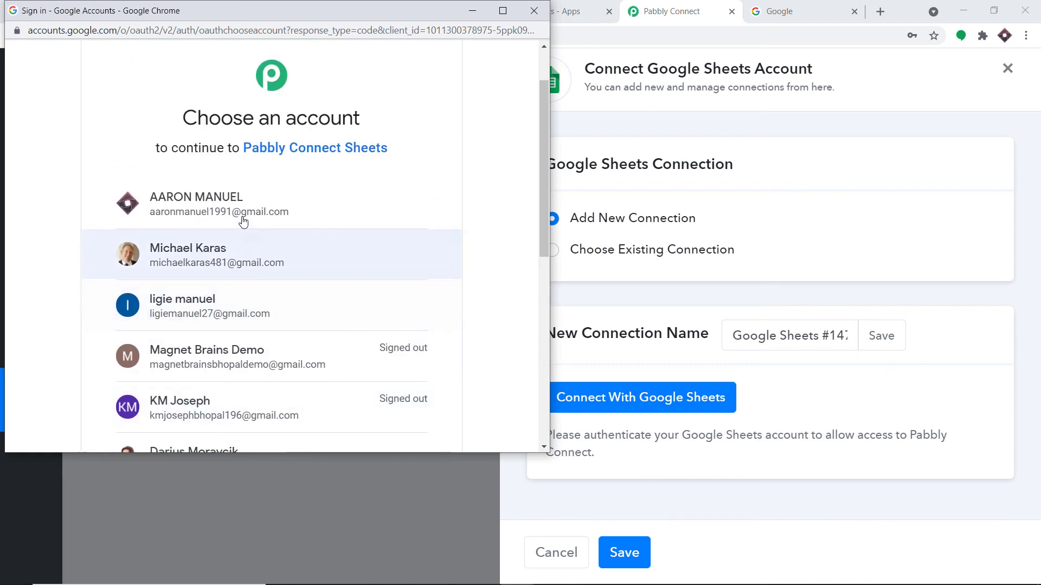
drag(298, 23, 890, 81)
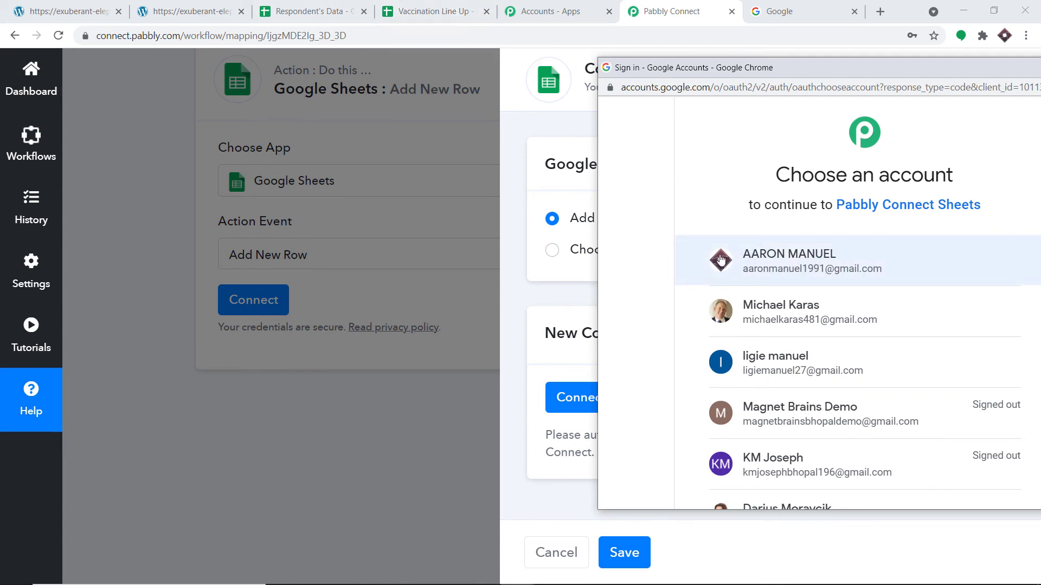
click(815, 262)
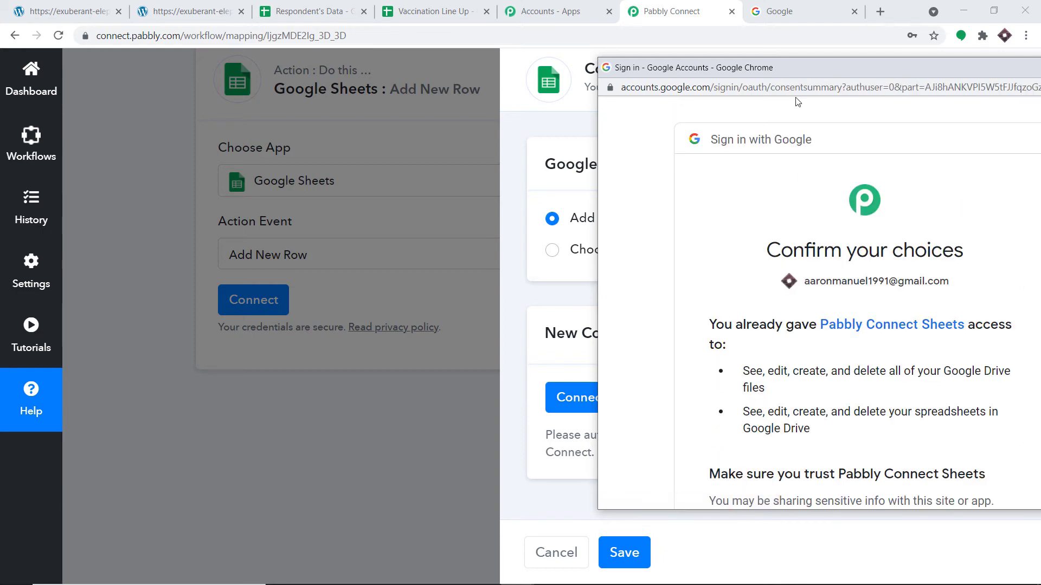
drag(799, 76, 652, 30)
scroll(818, 291, down, 5)
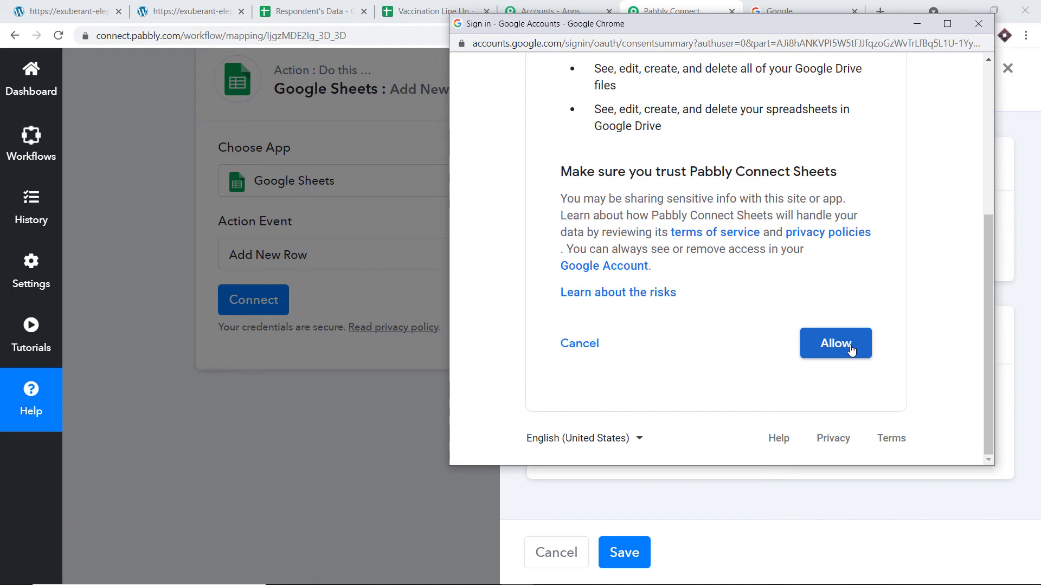
- Allow Google spreadsheet access so the connection shows Connected
click(850, 348)
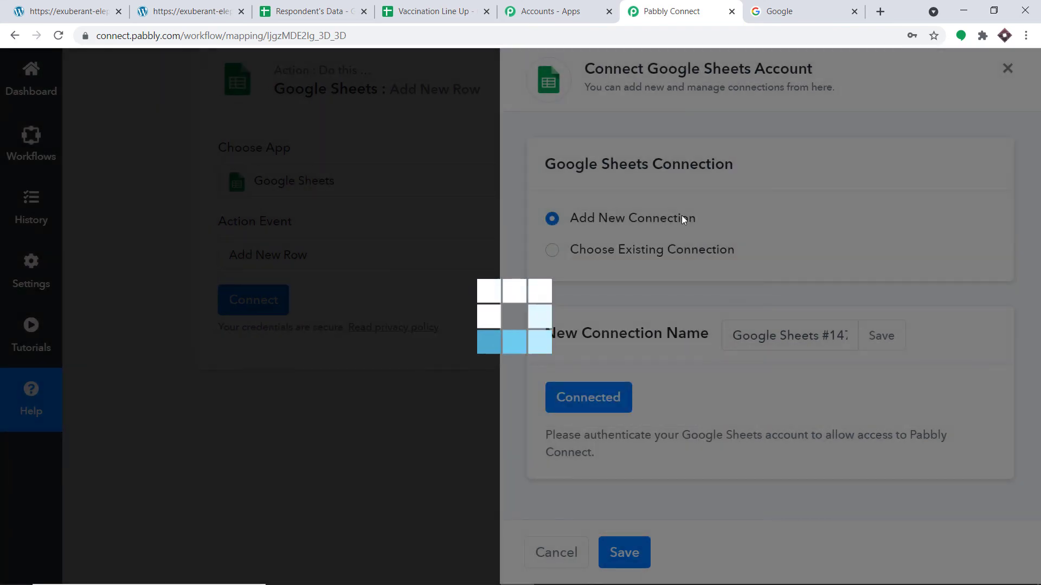
- Select Vaccination Line Up as the action's spreadsheet
scroll(694, 236, down, 2)
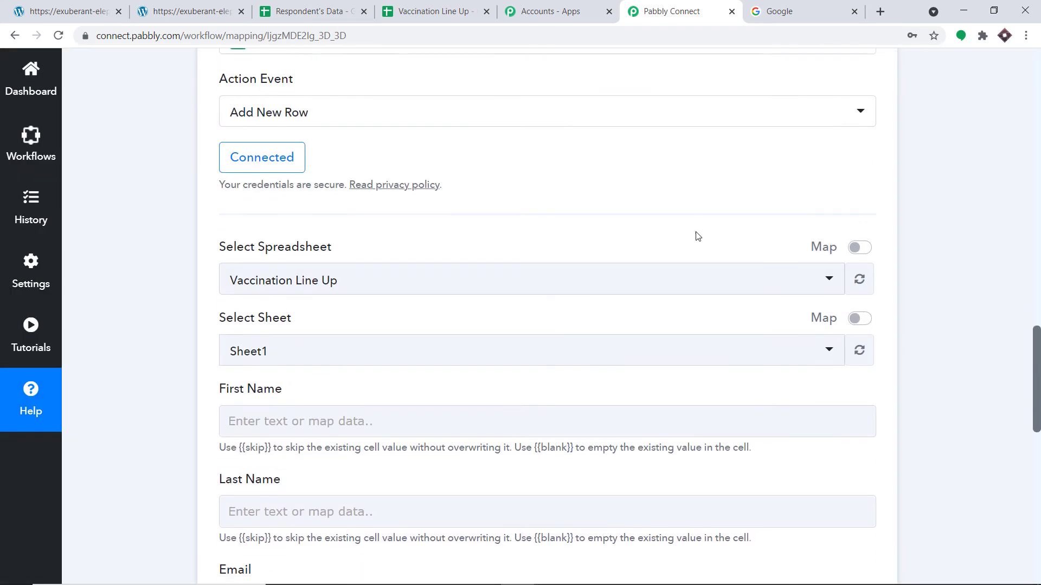
scroll(698, 236, down, 1)
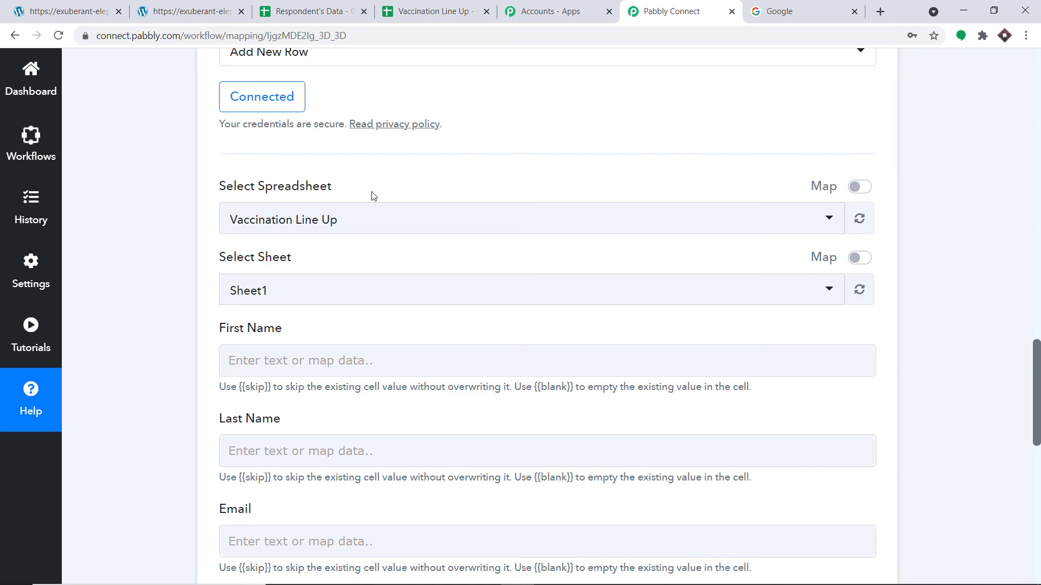
click(278, 224)
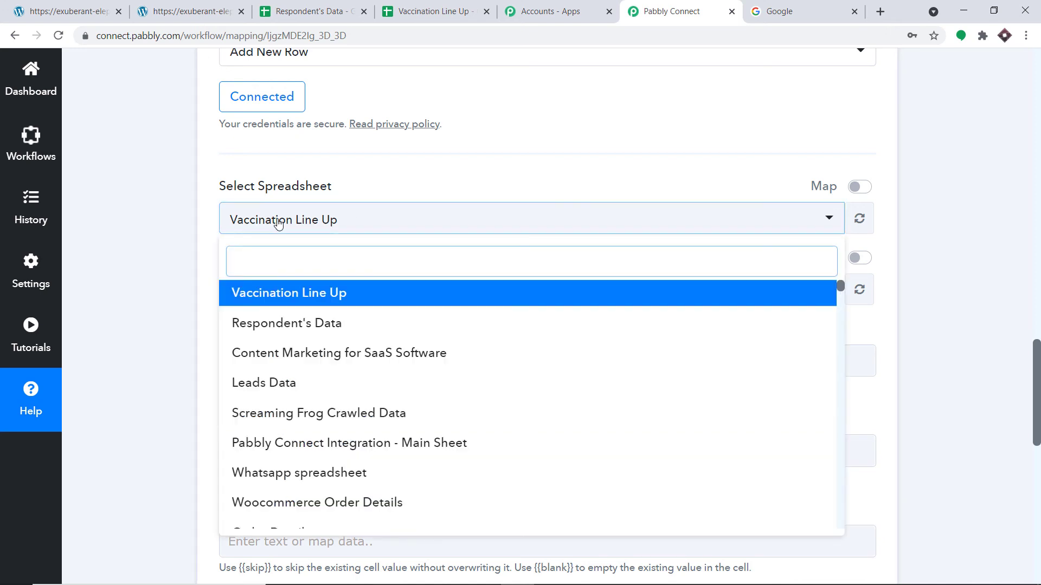
scroll(367, 330, down, 7)
scroll(369, 332, down, 4)
scroll(367, 330, up, 10)
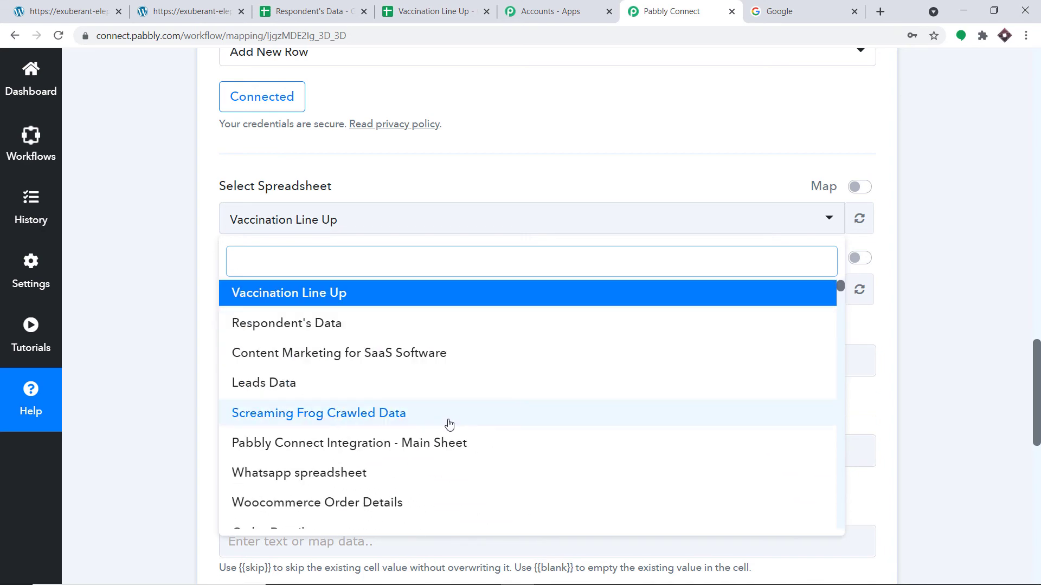
scroll(449, 422, down, 15)
scroll(441, 409, down, 5)
scroll(430, 383, up, 10)
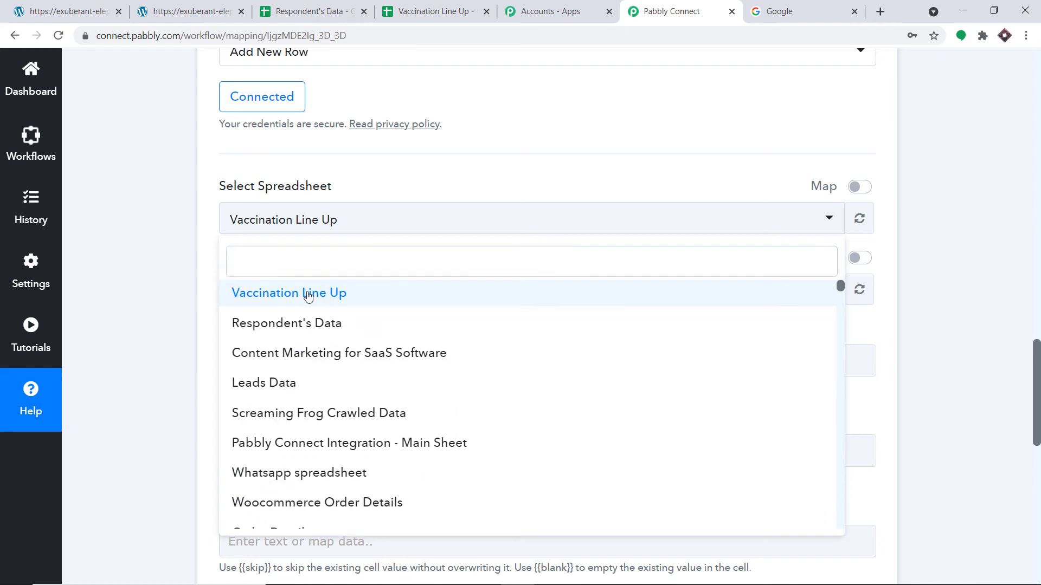
click(308, 296)
- Check the spreadsheet's column headers against the Sheet1 fields in Pabbly
scroll(321, 262, down, 1)
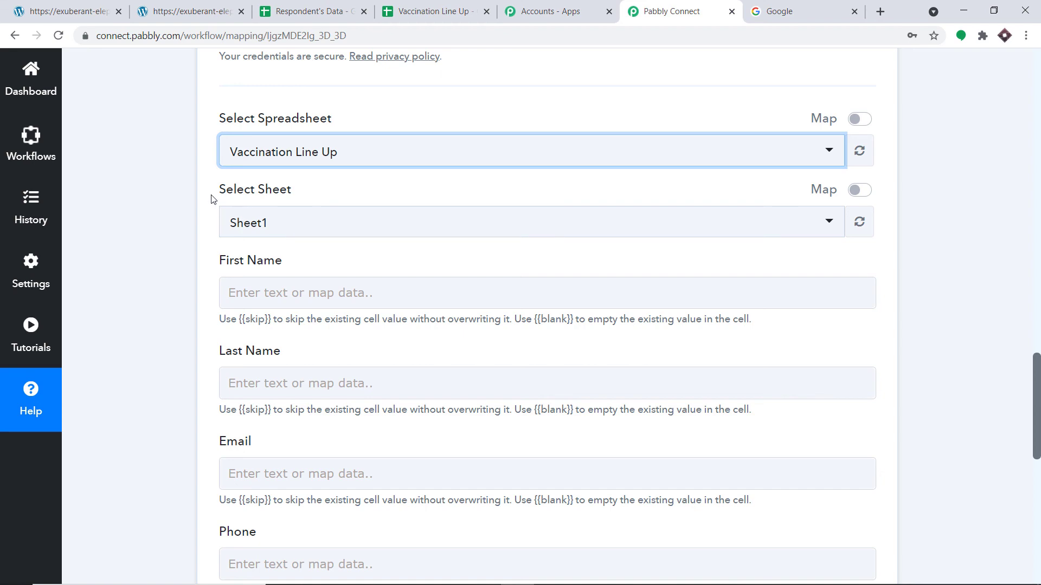
click(431, 12)
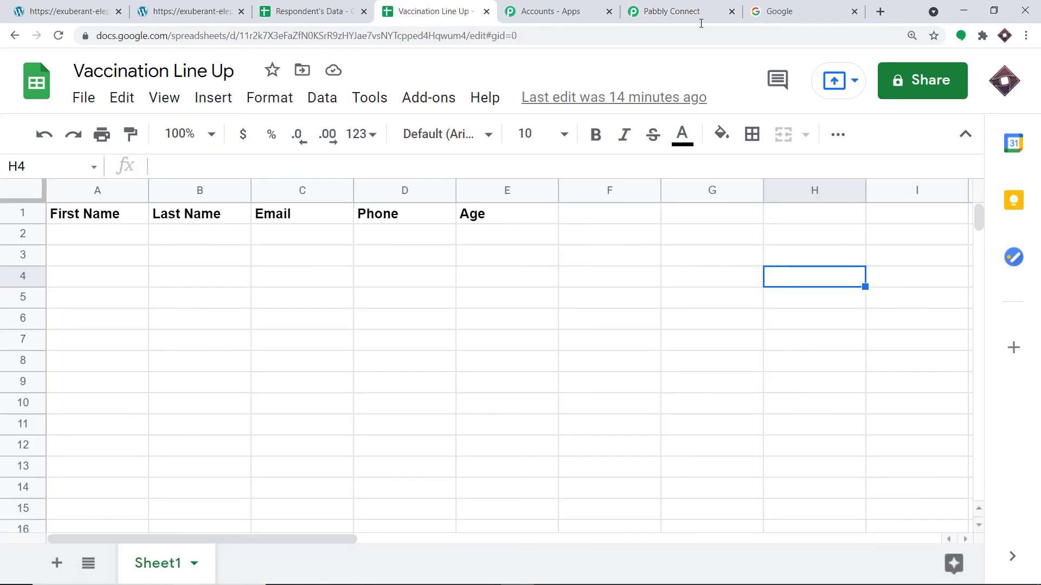
click(677, 11)
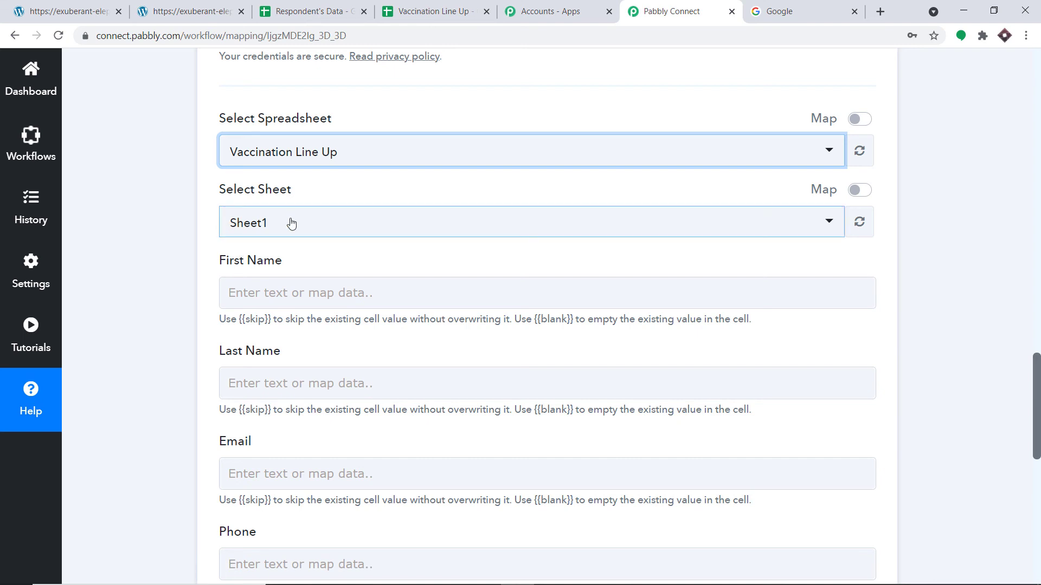
scroll(282, 216, down, 2)
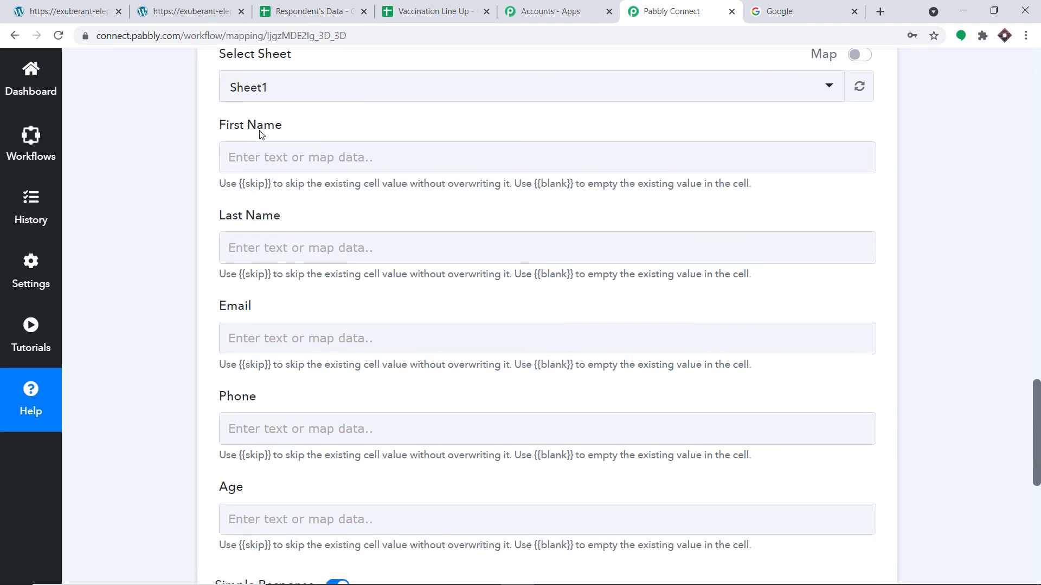
- Map the response's first name field 1.3 into First Name
click(246, 158)
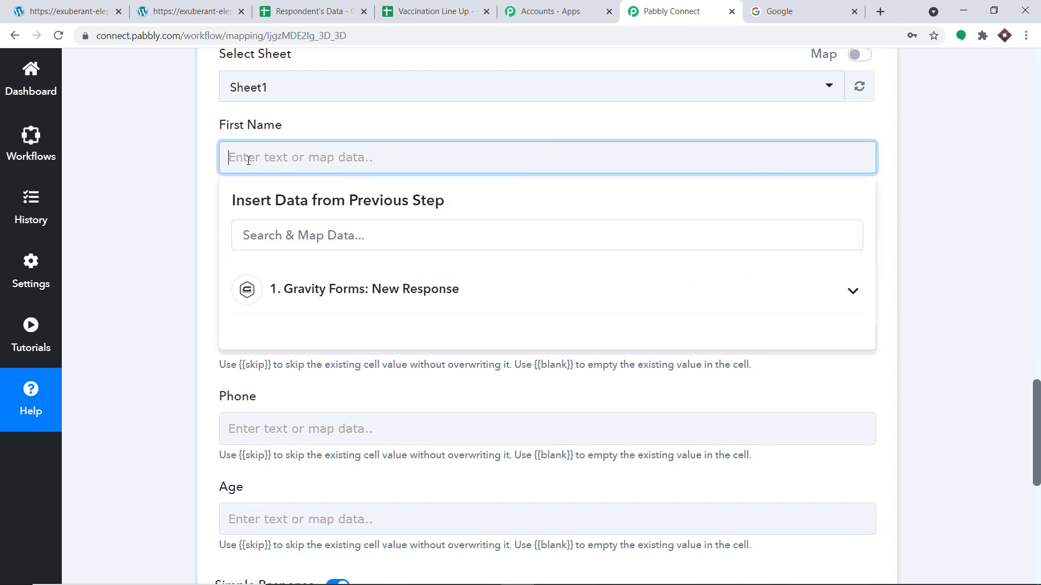
click(352, 295)
scroll(425, 367, down, 3)
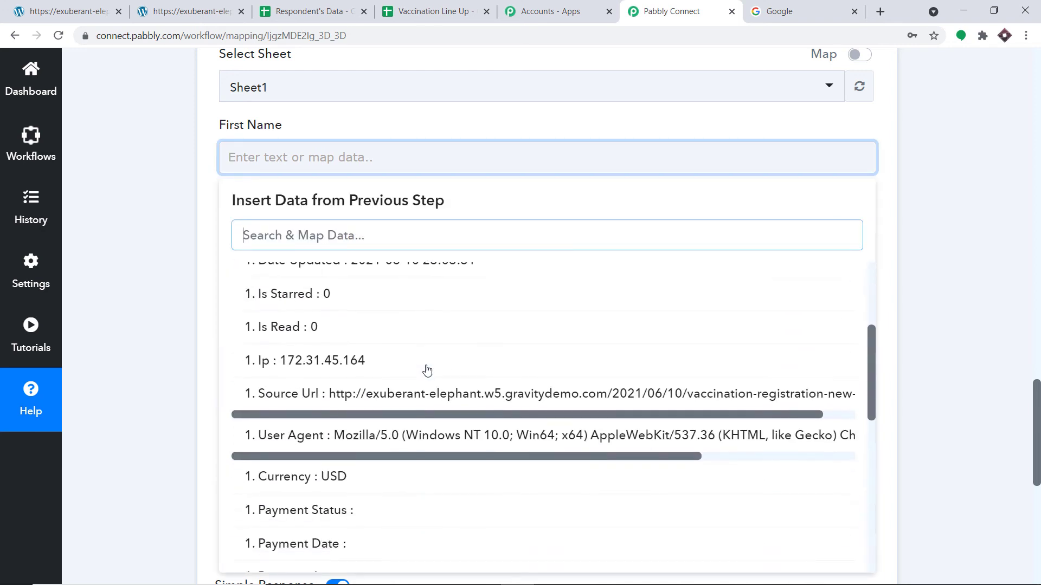
scroll(425, 368, down, 10)
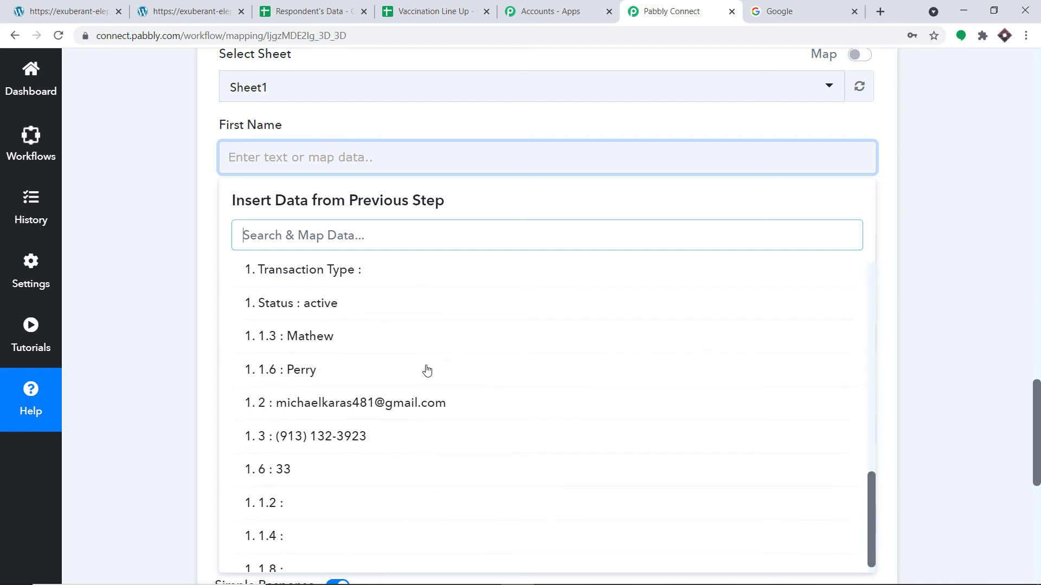
scroll(335, 325, up, 2)
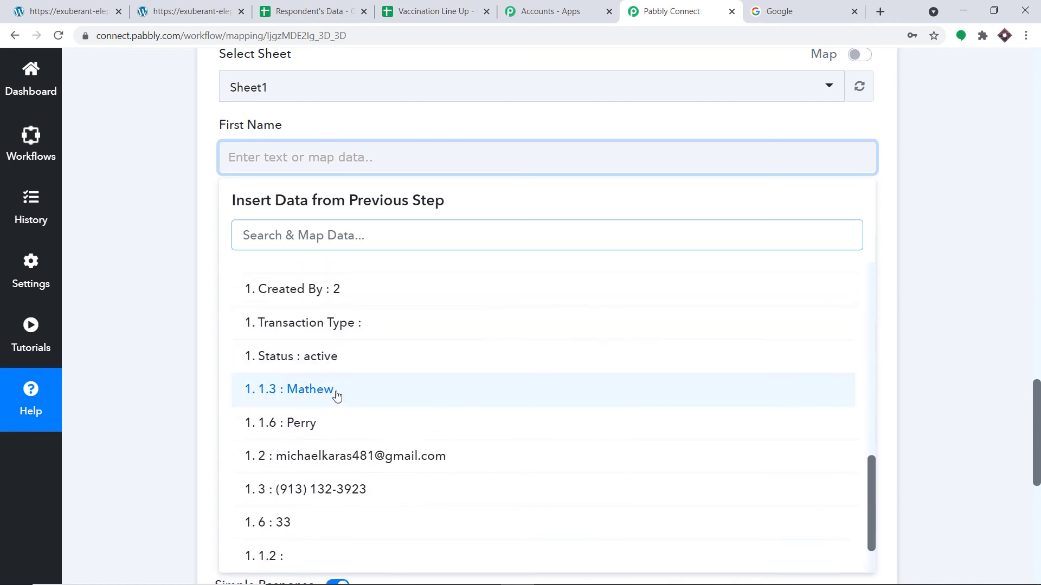
click(310, 390)
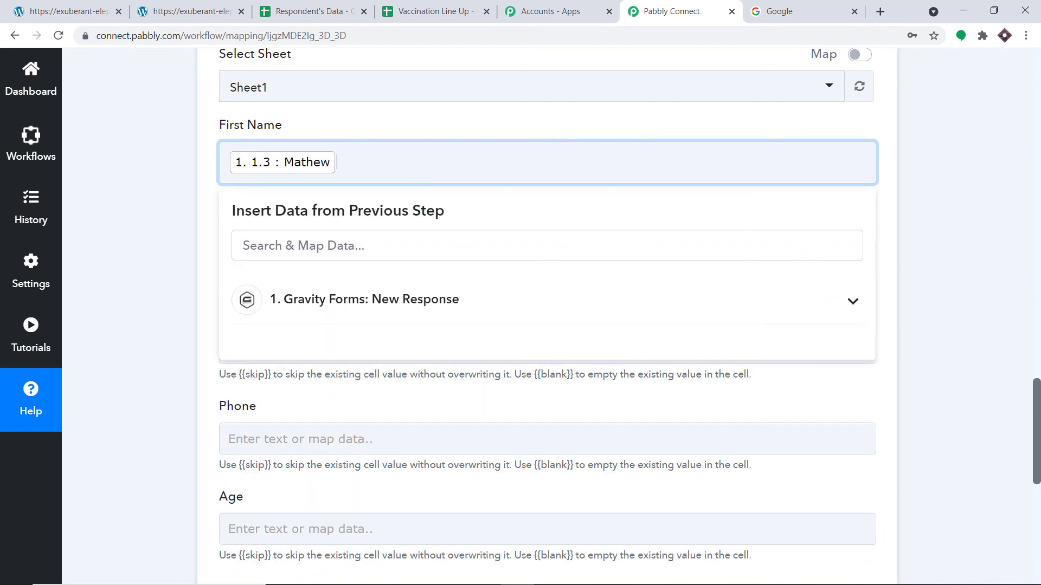
click(957, 198)
scroll(957, 197, up, 9)
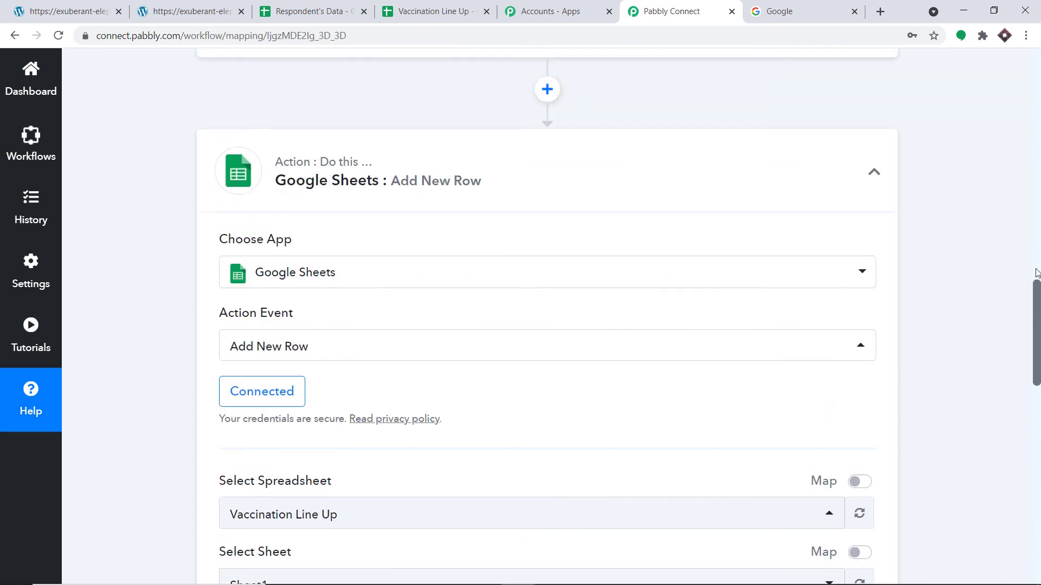
scroll(1038, 218, up, 9)
scroll(1038, 227, up, 1)
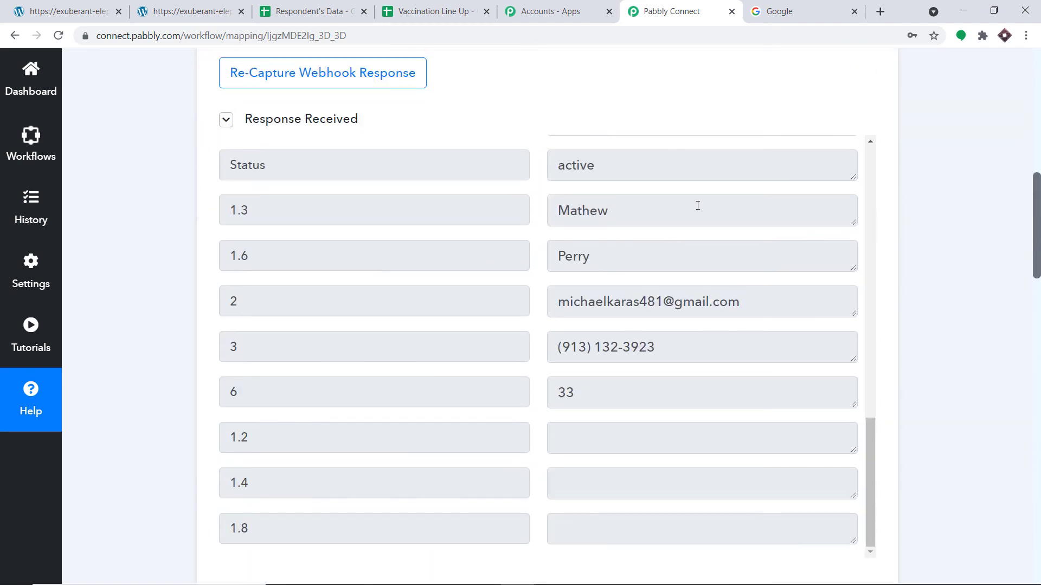
double_click(630, 218)
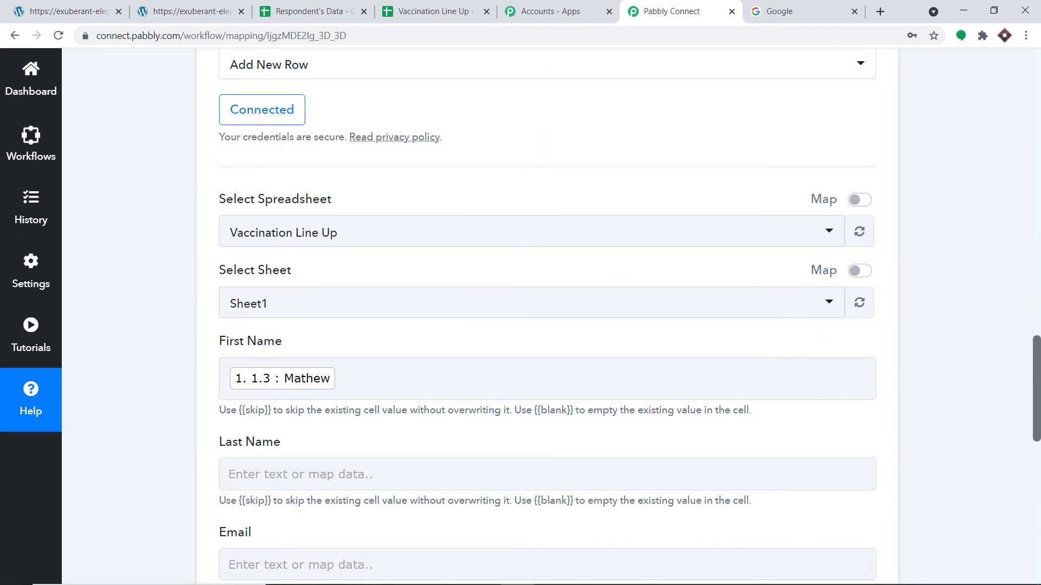
scroll(867, 309, down, 5)
- Map the response's last name field 1.6 into Last Name
click(331, 165)
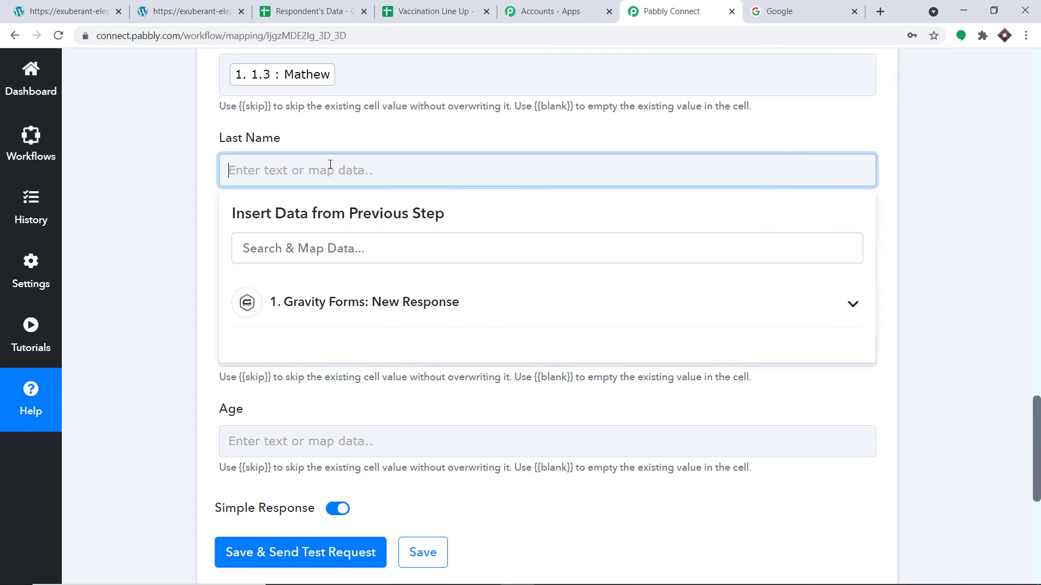
click(348, 307)
scroll(389, 334, down, 10)
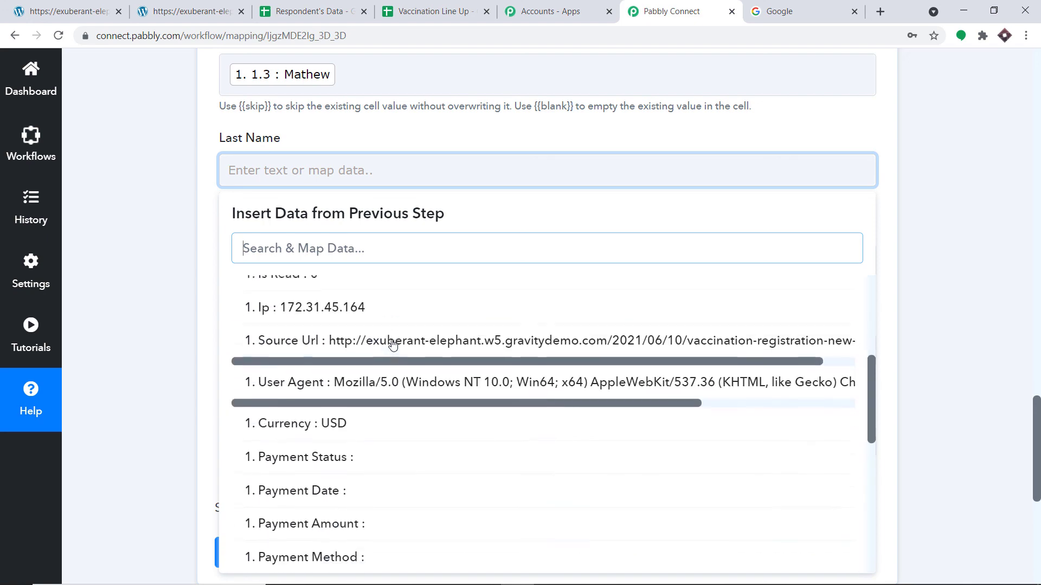
scroll(386, 381, down, 3)
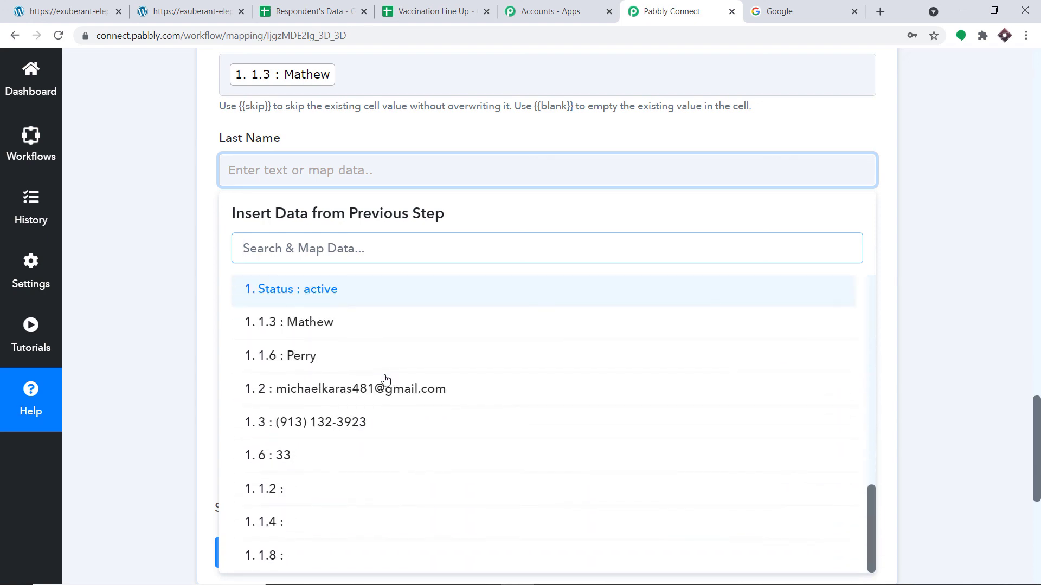
click(354, 355)
click(984, 151)
scroll(469, 142, down, 3)
- Map the response's email field 2 into Email
click(416, 135)
click(339, 275)
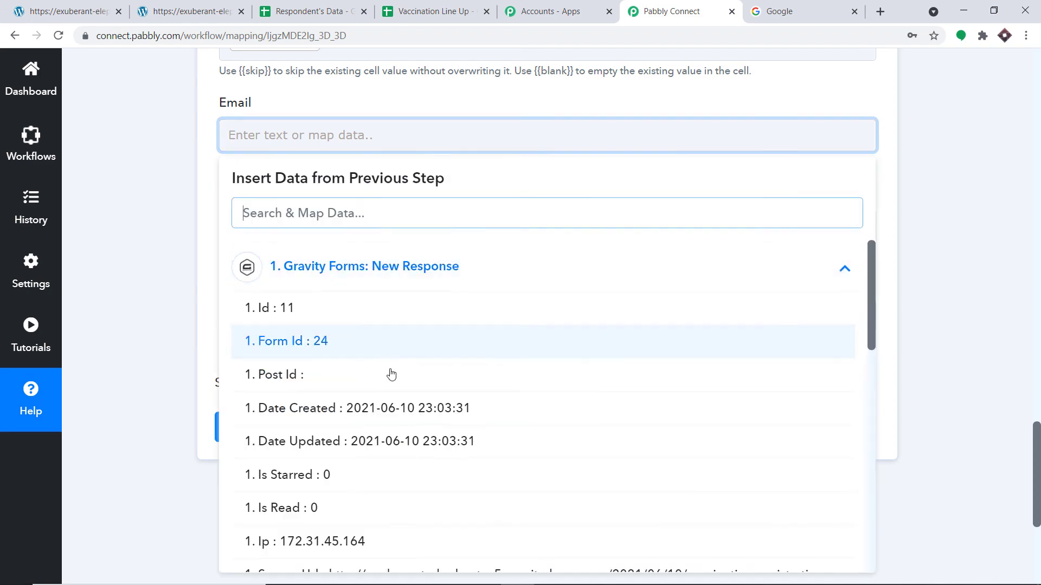
scroll(388, 365, down, 10)
scroll(395, 407, down, 3)
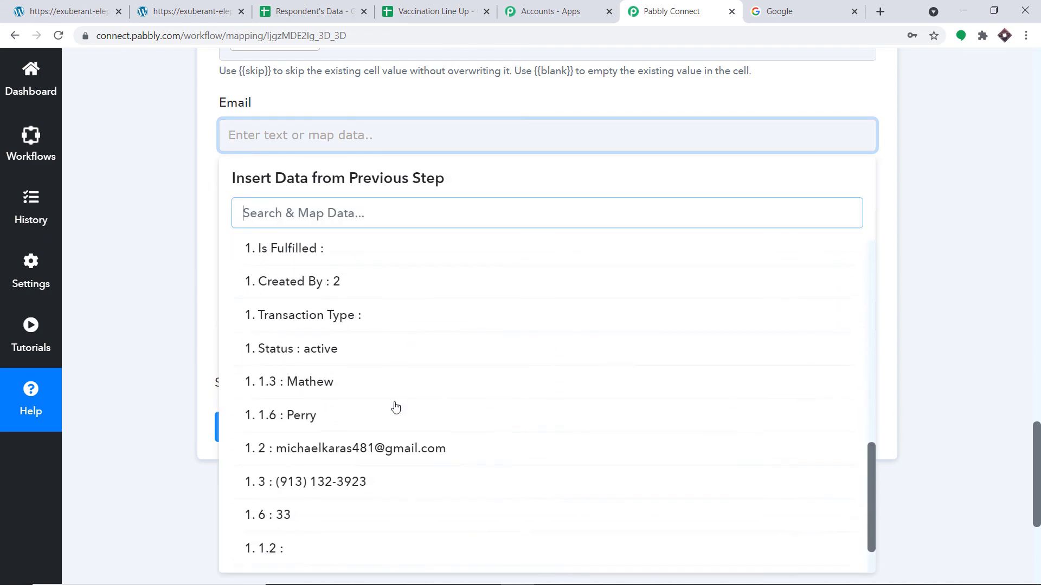
click(371, 441)
click(954, 191)
scroll(759, 181, down, 1)
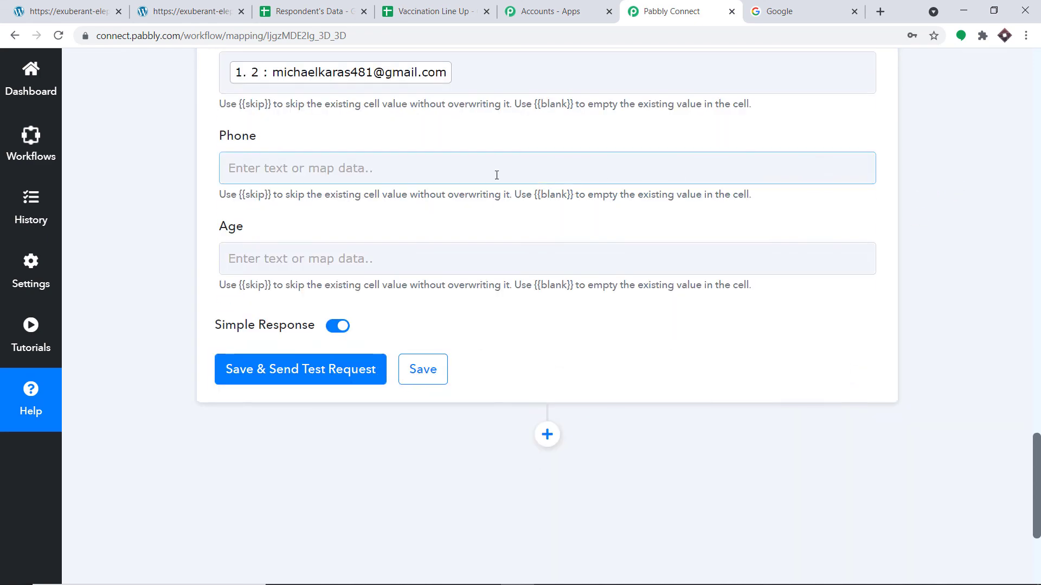
- Map the response's phone field 3 into Phone
click(386, 168)
click(385, 305)
scroll(406, 303, down, 8)
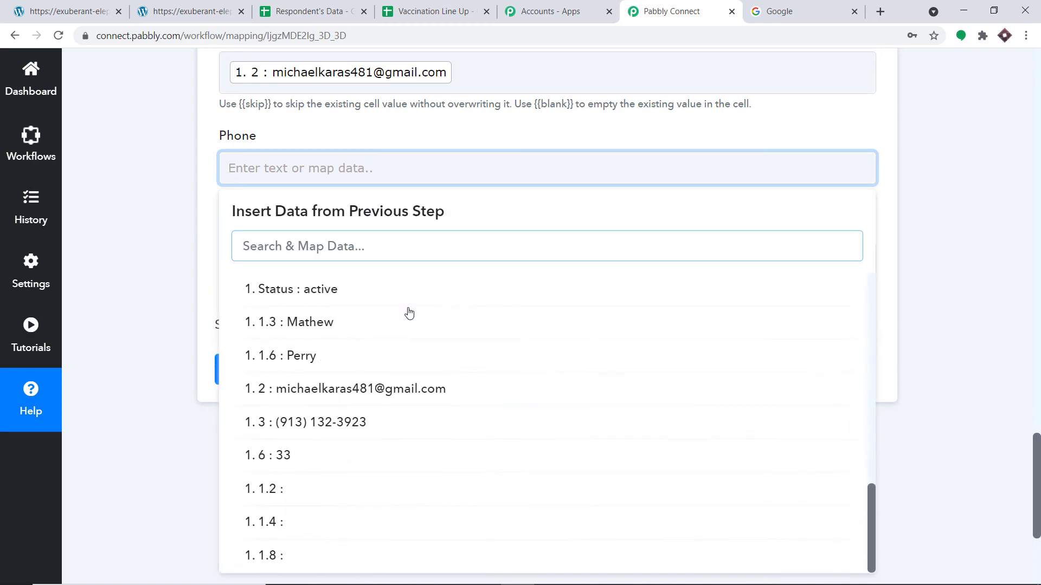
click(319, 426)
click(960, 224)
- Map the response's age field 6 into Age
click(382, 273)
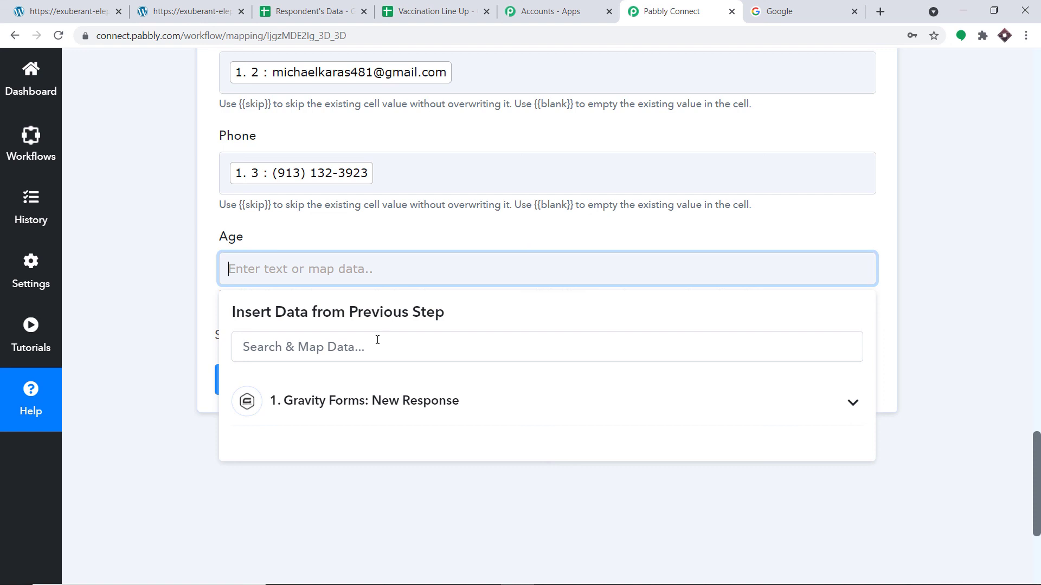
click(345, 398)
scroll(350, 442, down, 3)
scroll(350, 442, down, 15)
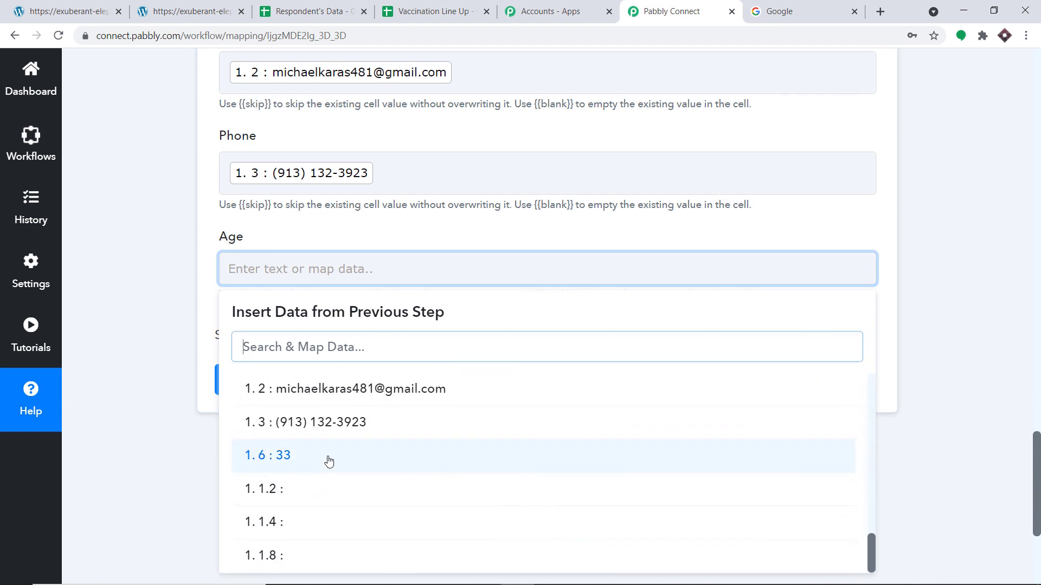
click(329, 462)
click(947, 170)
scroll(839, 198, up, 9)
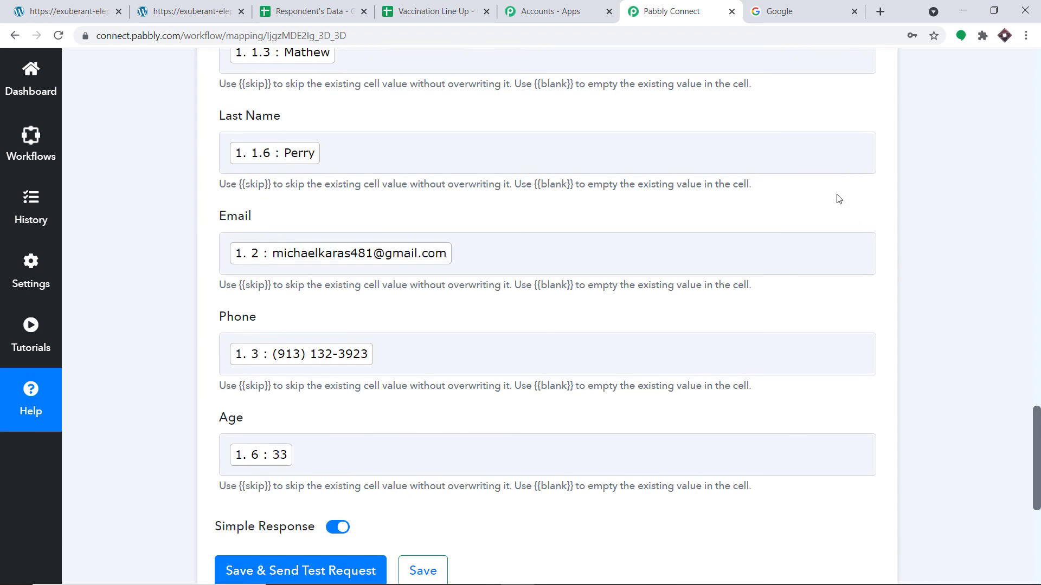
scroll(507, 217, down, 4)
scroll(504, 278, down, 5)
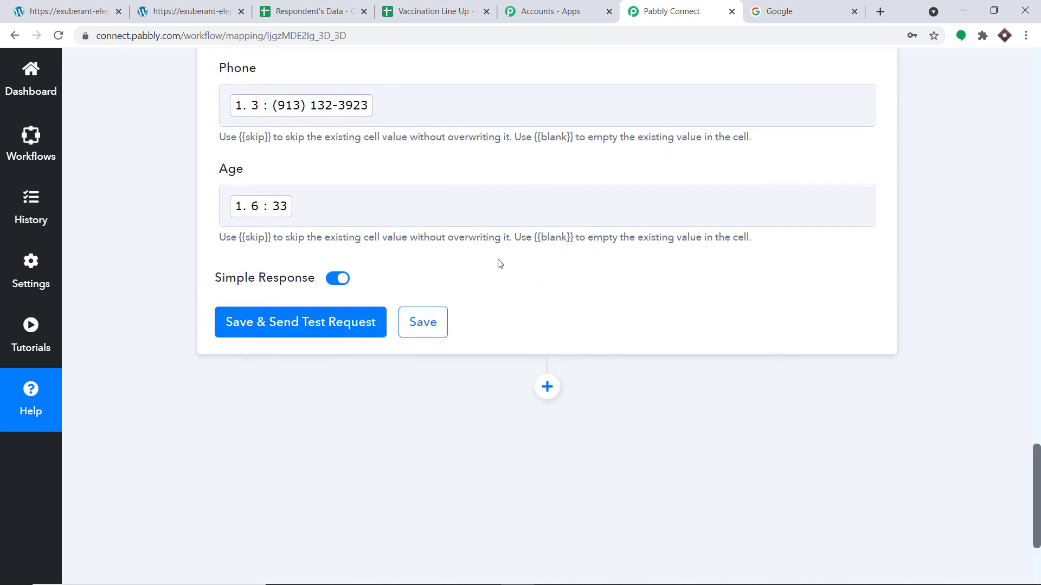
- Save and send a test row, then widen the Email column in Vaccination Line Up
click(288, 332)
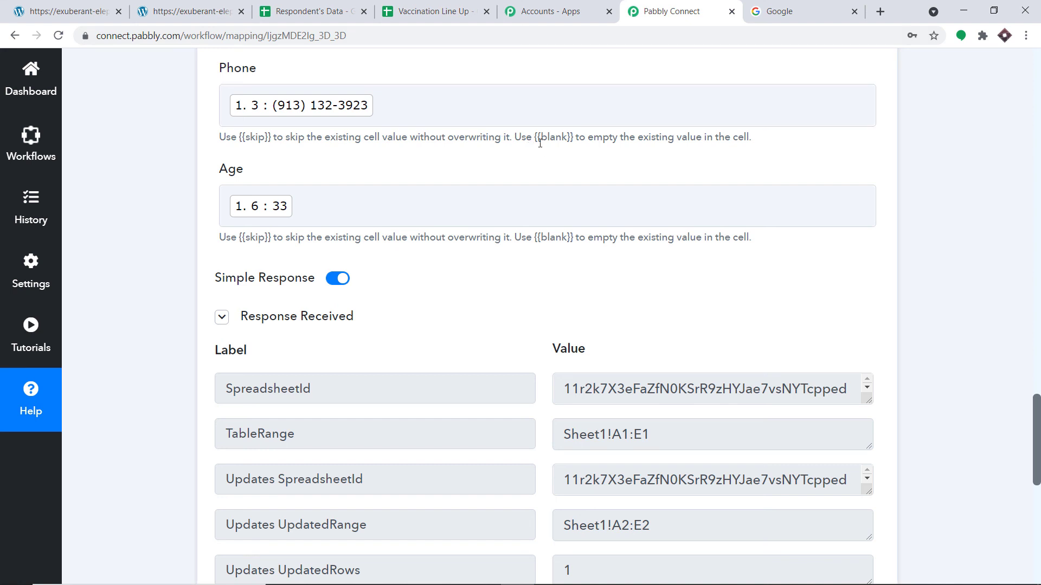
click(442, 4)
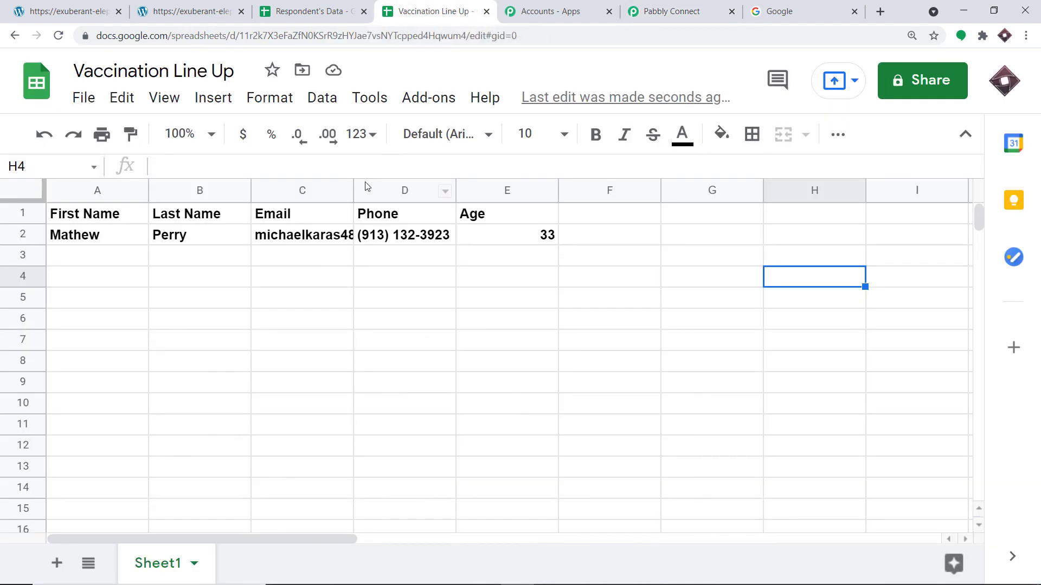
drag(353, 187, 406, 195)
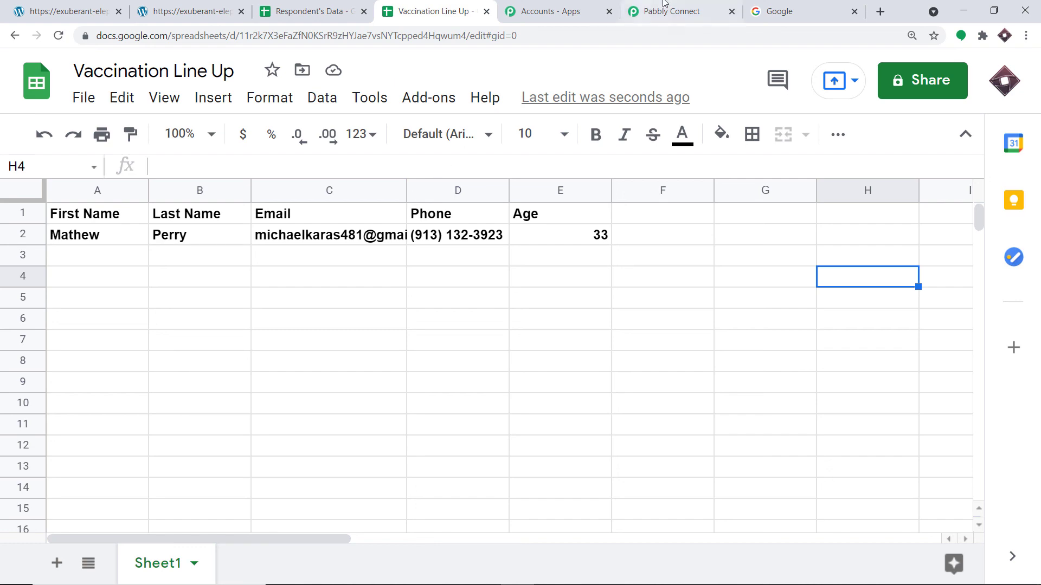
click(684, 6)
- Collapse the Gravity Forms New Response trigger card so only step headers show above Google Sheets Add New Row
scroll(1017, 309, up, 12)
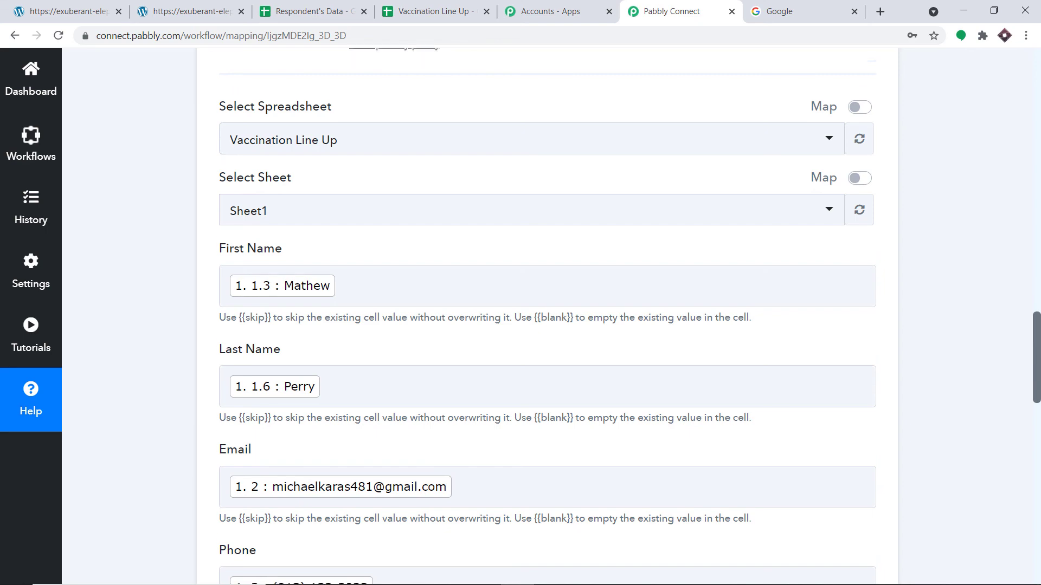
scroll(1030, 293, up, 5)
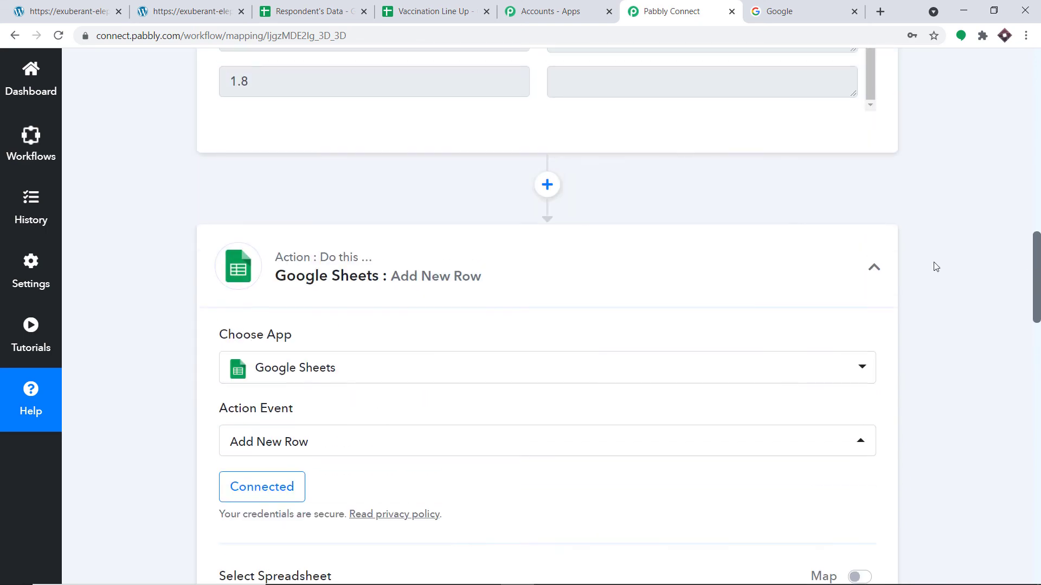
scroll(627, 175, up, 19)
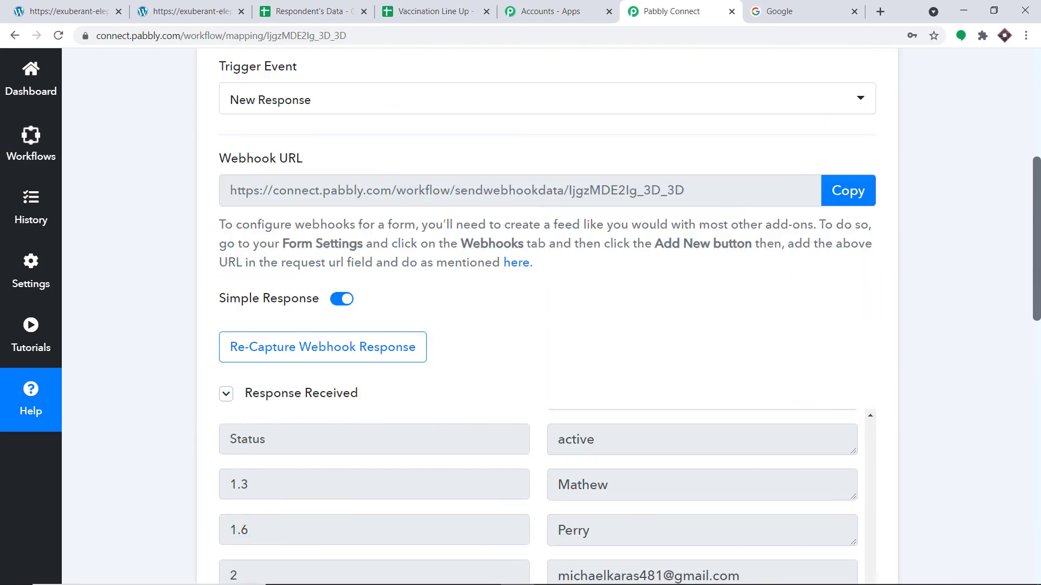
click(635, 168)
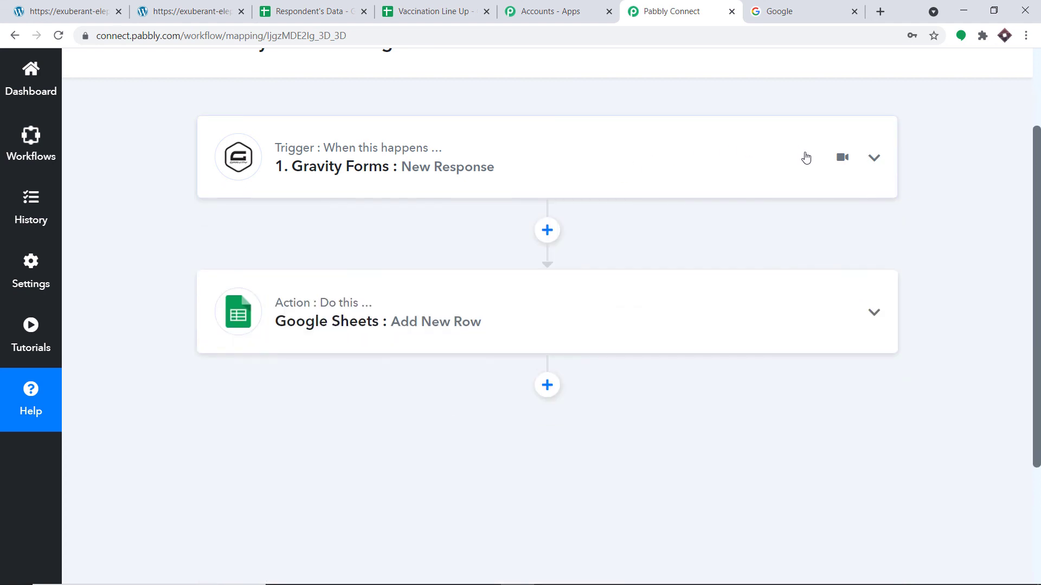